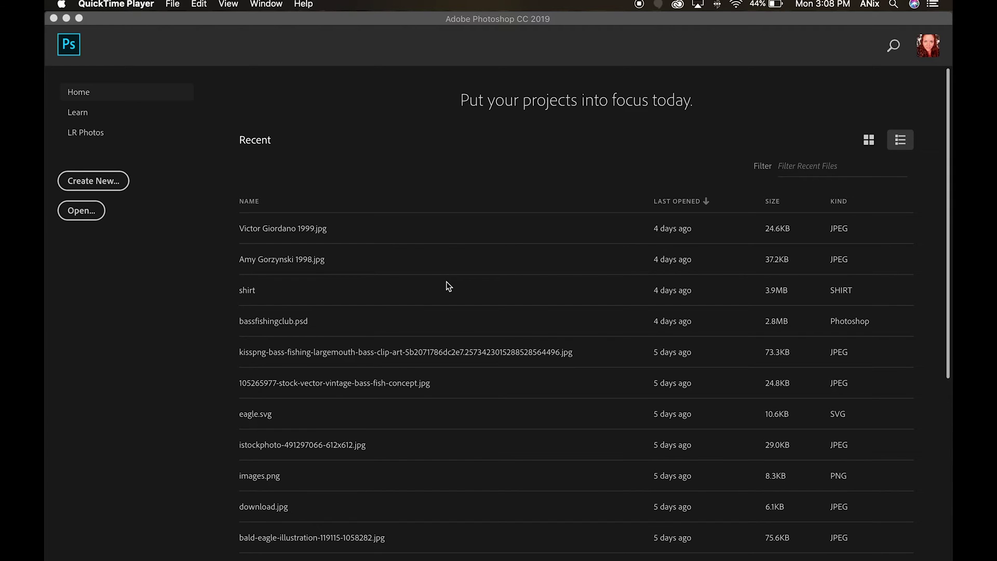
Create a new HDTV 1080p (1920×1080 px) document named 'animation' from the Film & Video presets
click(92, 185)
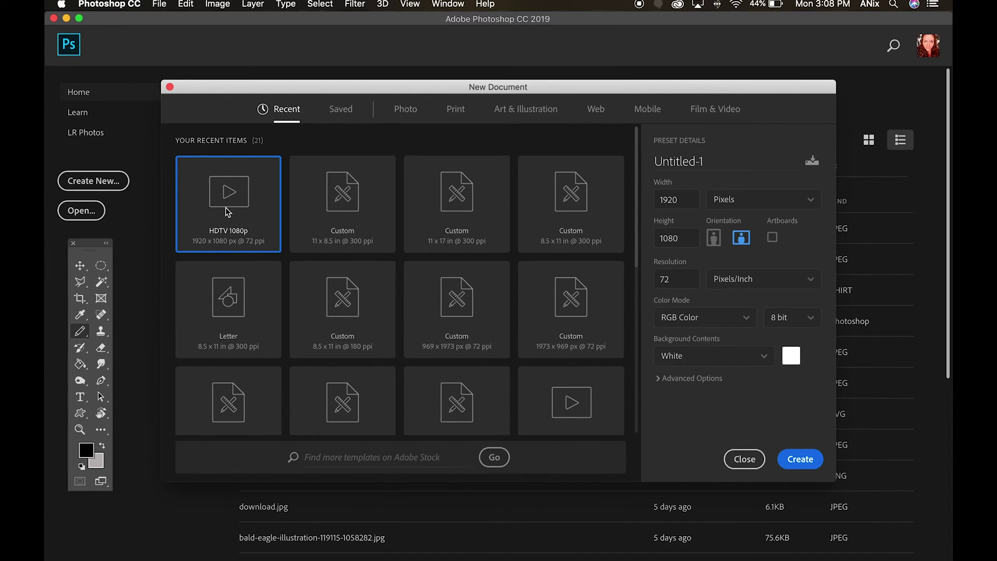
click(723, 109)
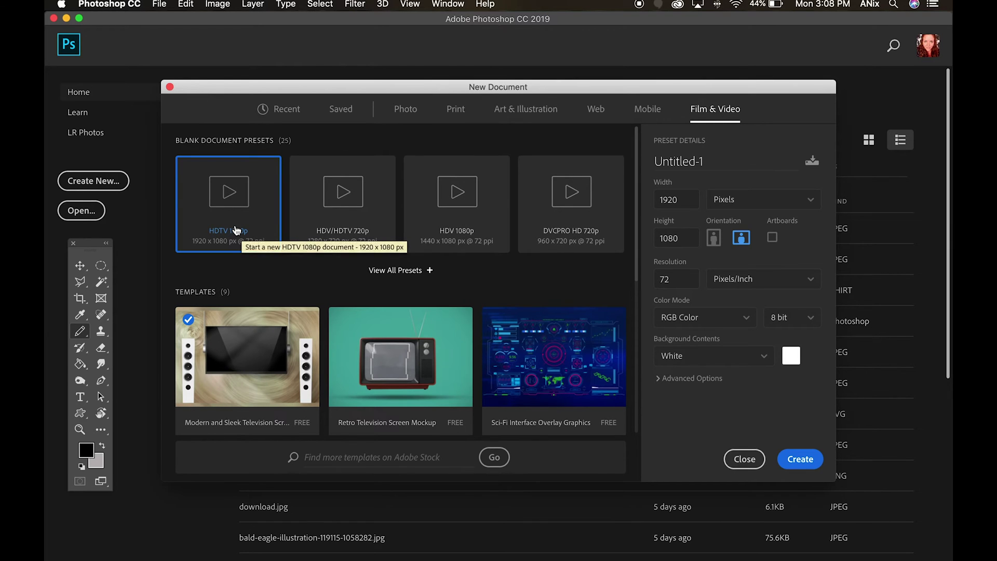
drag(725, 163, 623, 167)
text(anim)
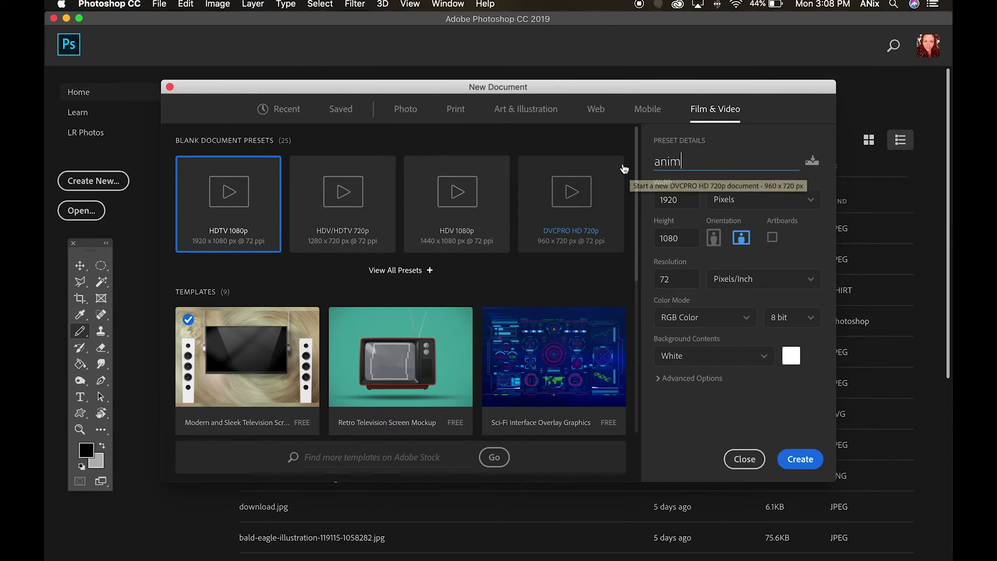
text(ation)
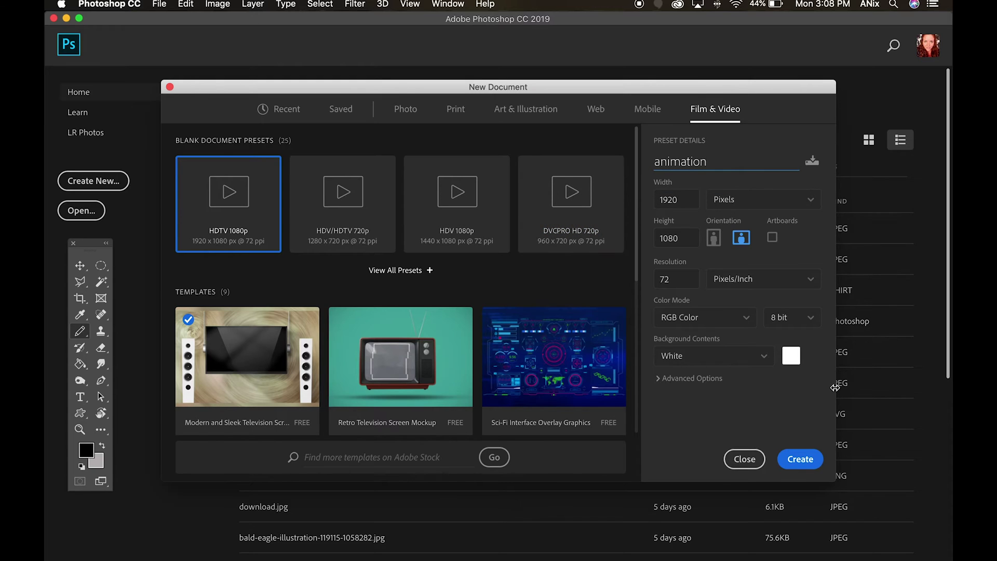
click(802, 461)
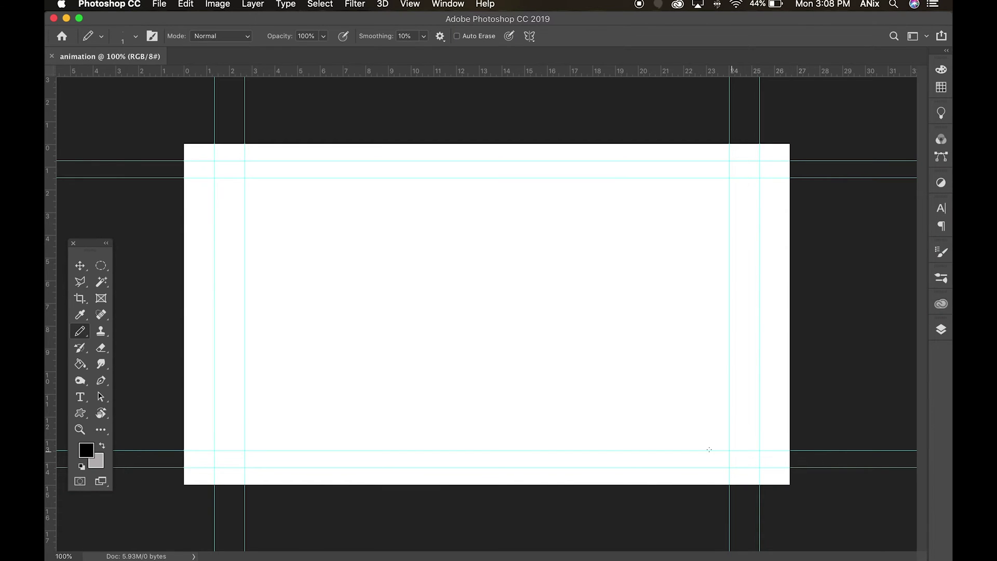
Show the Timeline panel docked at the bottom and create a video timeline for the document
drag(96, 245, 99, 109)
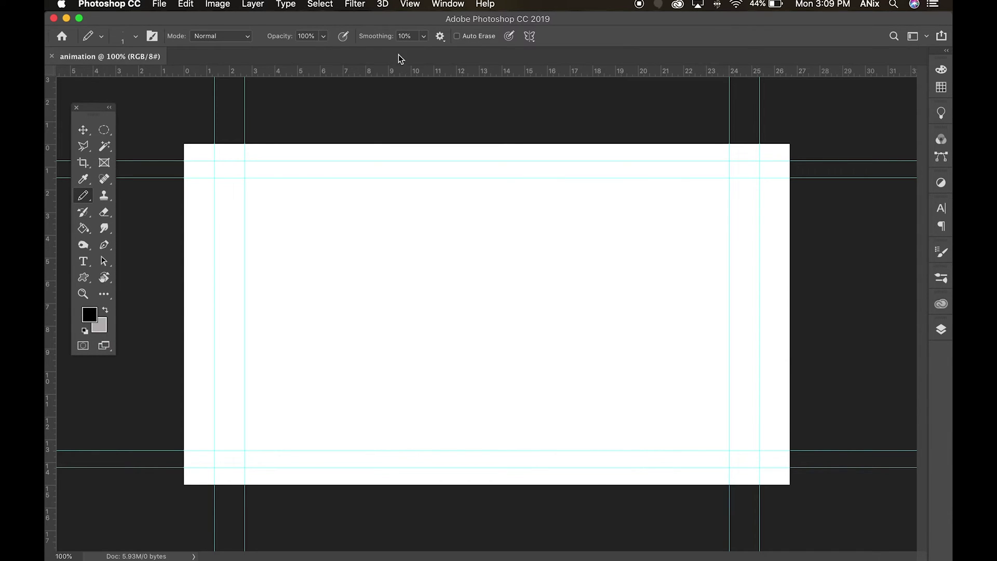
click(447, 4)
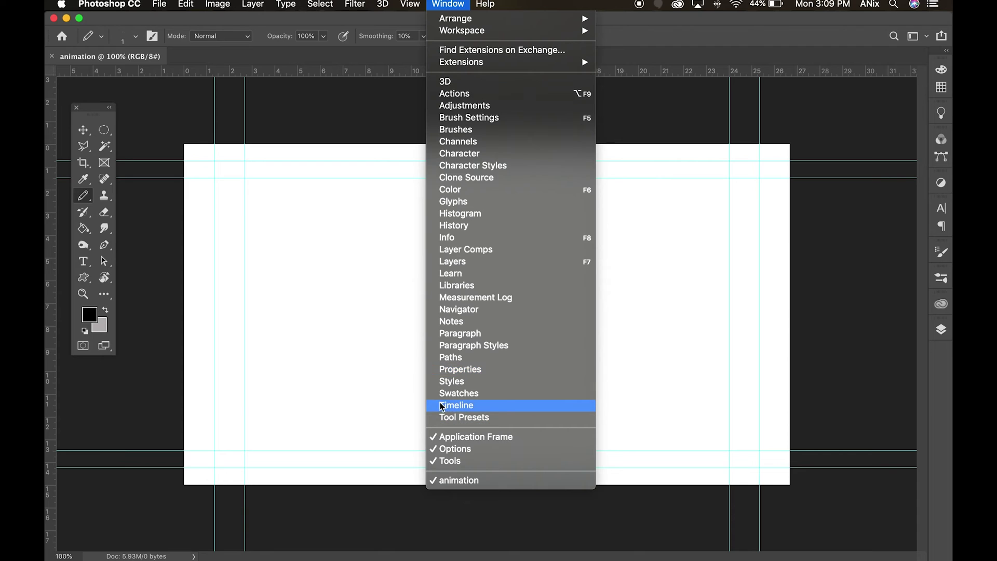
click(505, 405)
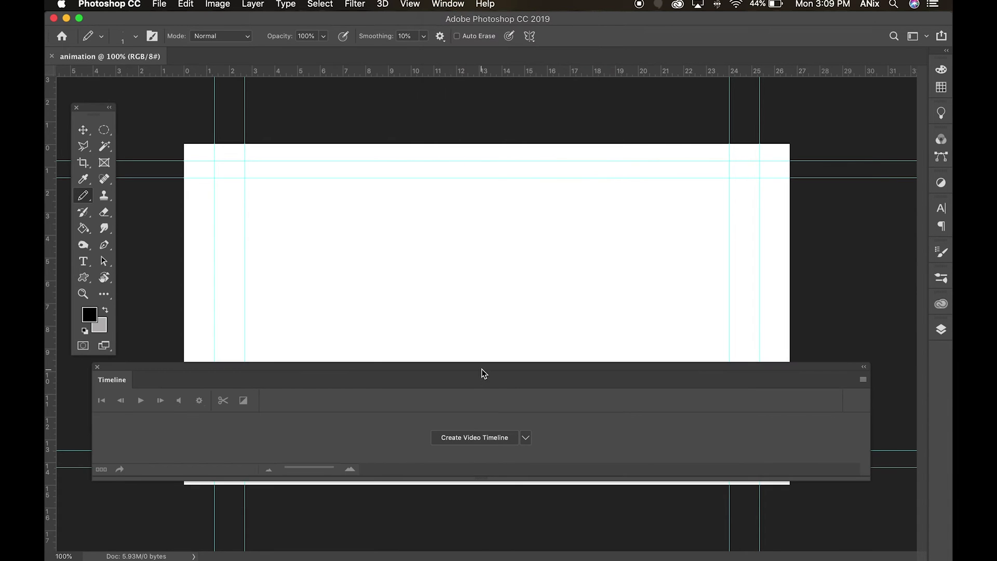
mouse_move(481, 369)
mouse_down()
mouse_move(485, 340)
mouse_move(483, 428)
mouse_move(505, 271)
mouse_move(474, 363)
mouse_up()
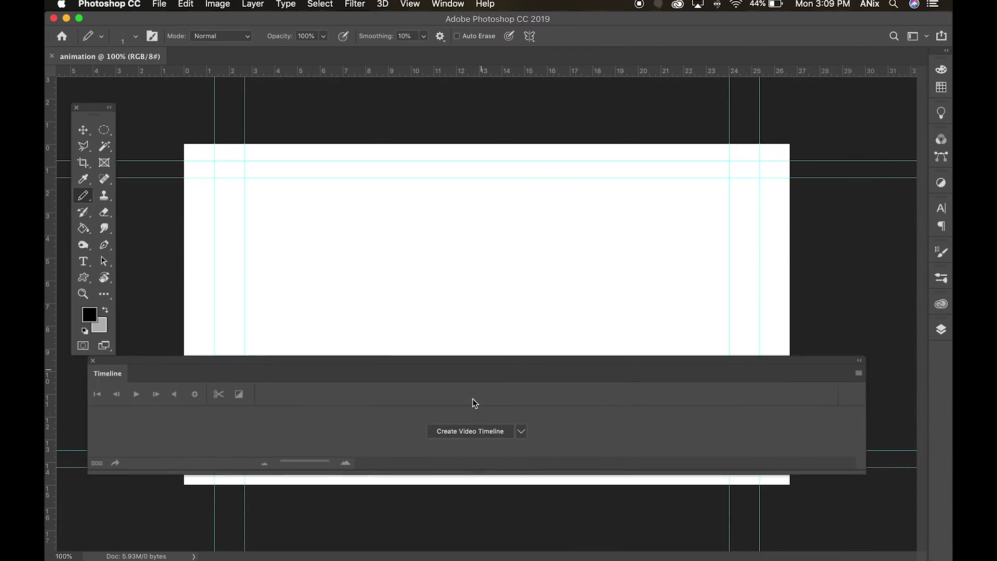
drag(473, 399, 476, 438)
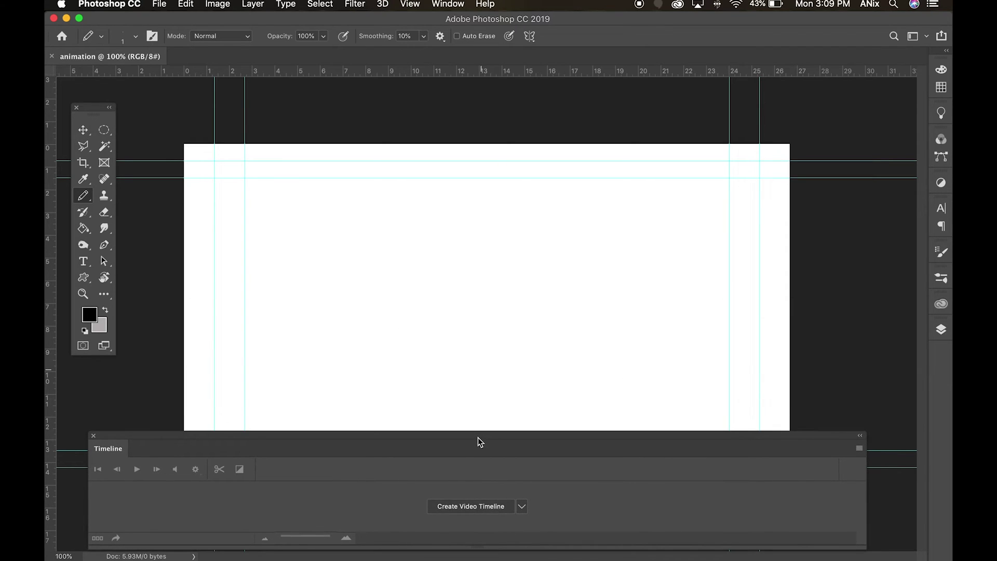
mouse_move(365, 434)
mouse_down()
mouse_move(369, 378)
mouse_move(358, 434)
mouse_up()
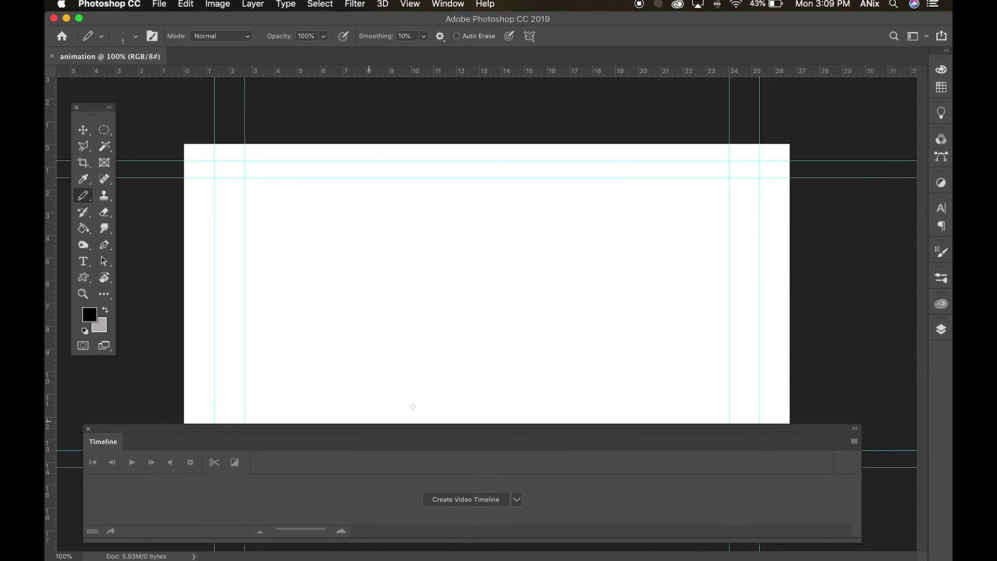
click(479, 501)
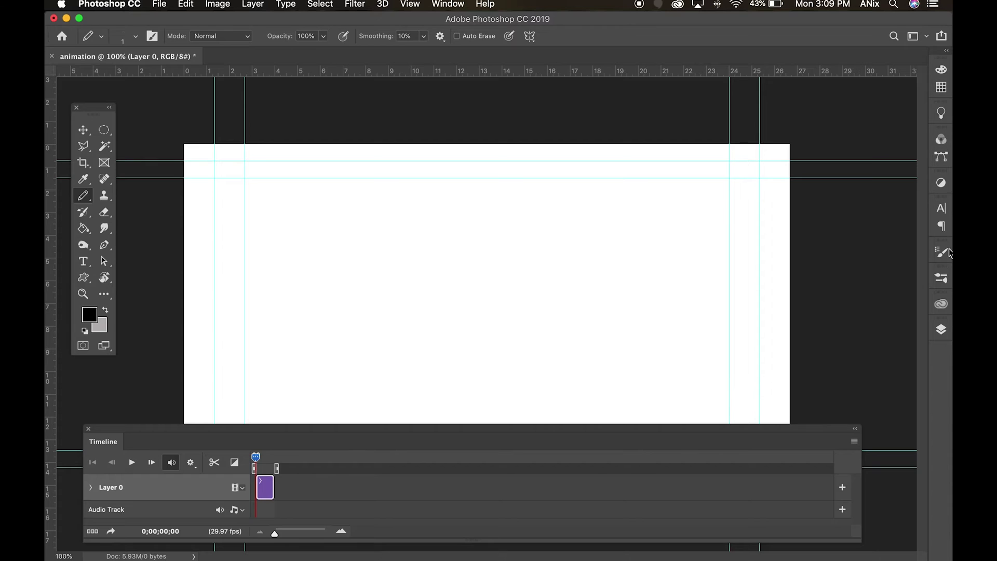
Rename Layer 0 to 'background' in the Layers panel, then close the panel
click(941, 329)
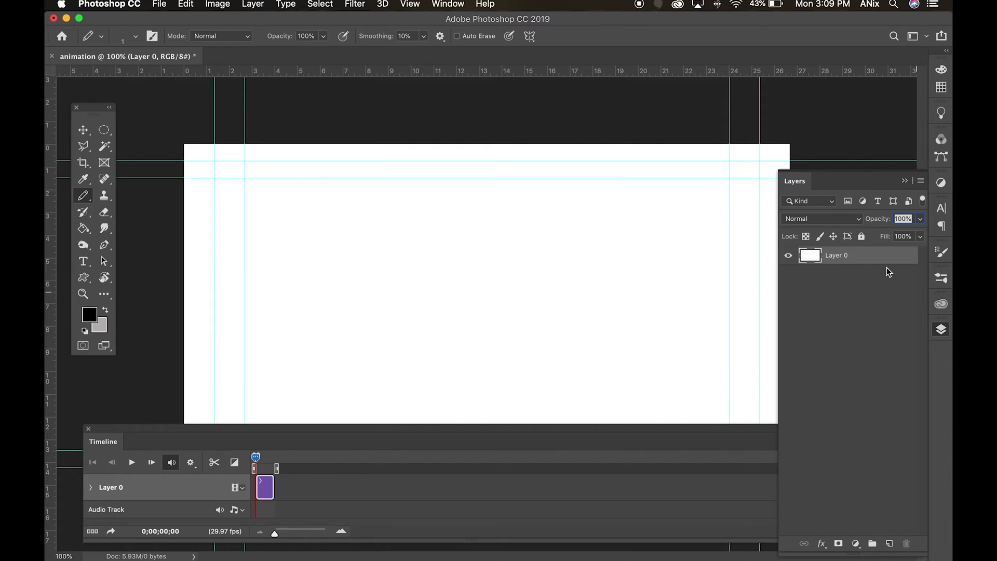
double_click(840, 254)
text(background)
key(Return)
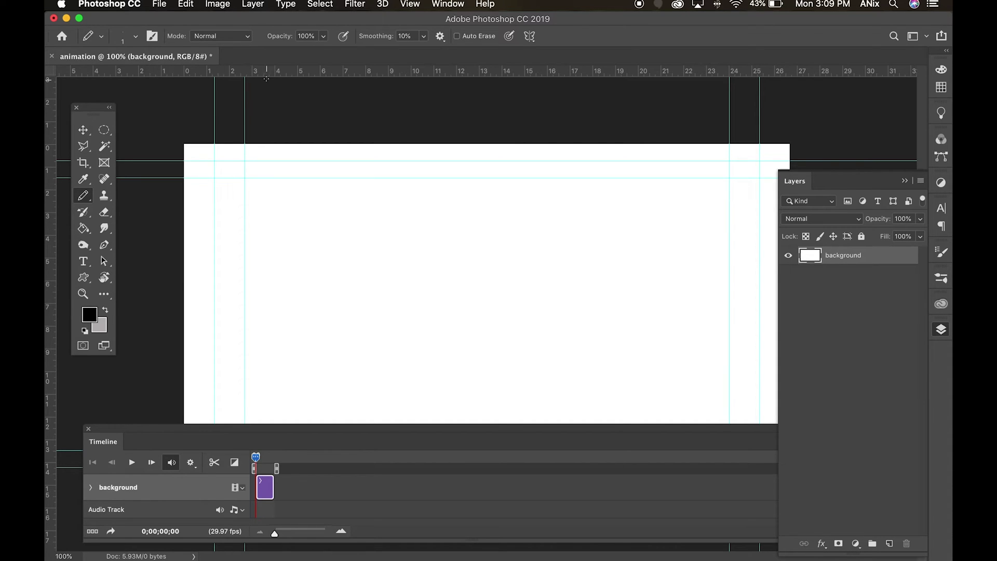
key(F7)
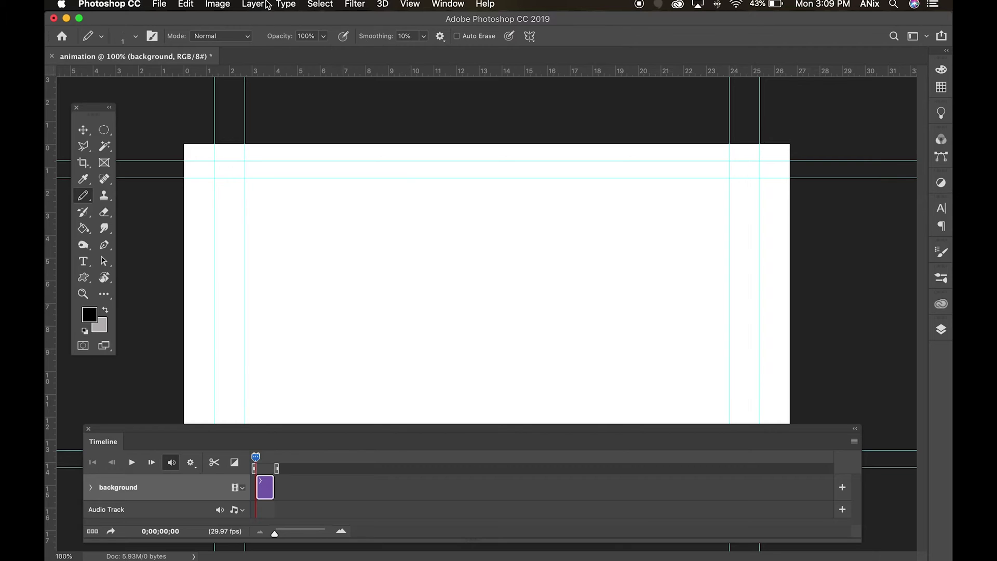
click(255, 5)
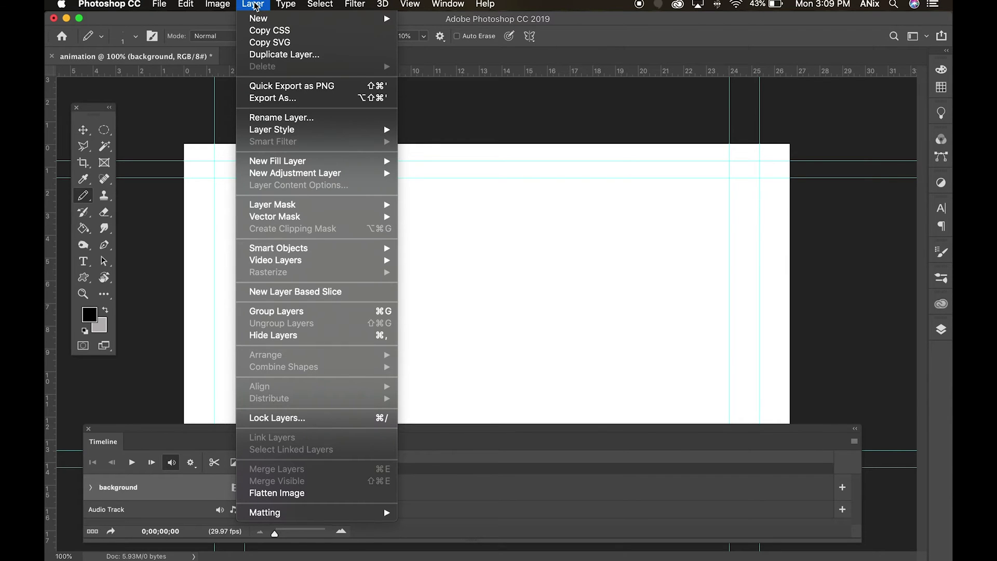
Add a new blank video layer, Layer 1, above background via Layer > Video Layers
mouse_move(296, 260)
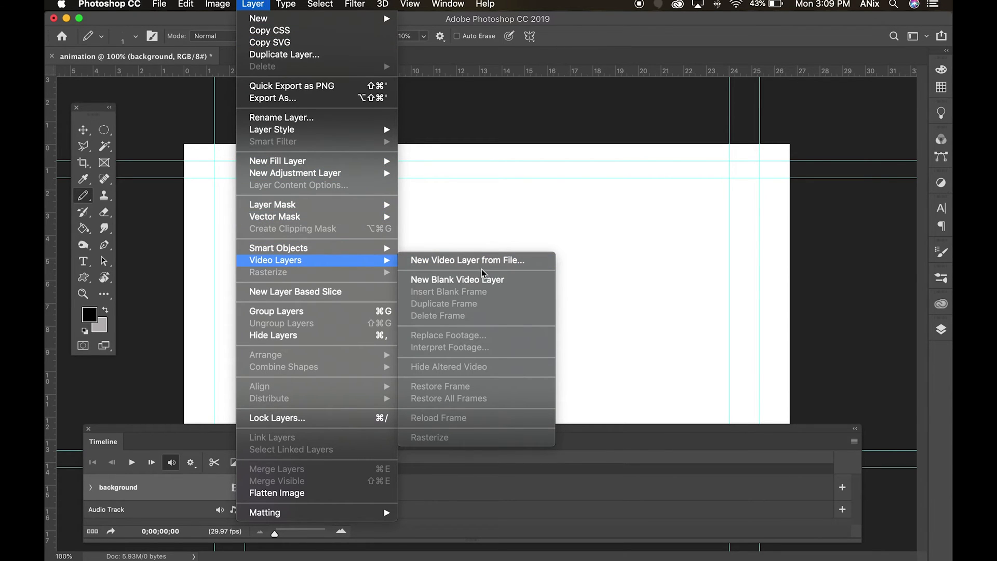
click(511, 285)
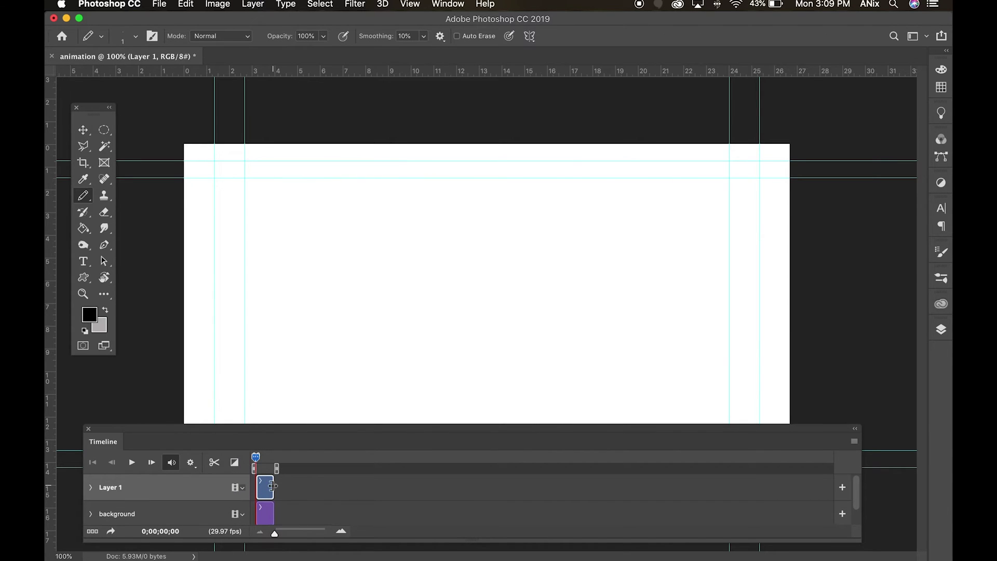
drag(273, 486, 294, 485)
Enlarge and zoom the timeline, then trim the Layer 1 and background clips to matching lengths under two seconds
drag(284, 432, 319, 180)
drag(421, 308, 416, 449)
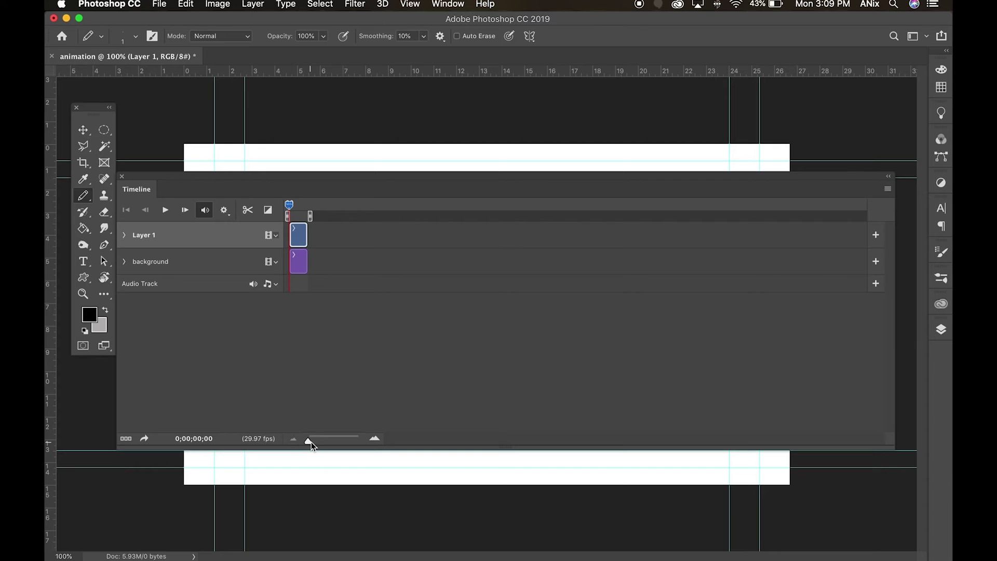
mouse_move(310, 442)
mouse_down()
mouse_move(360, 446)
mouse_move(315, 443)
mouse_up()
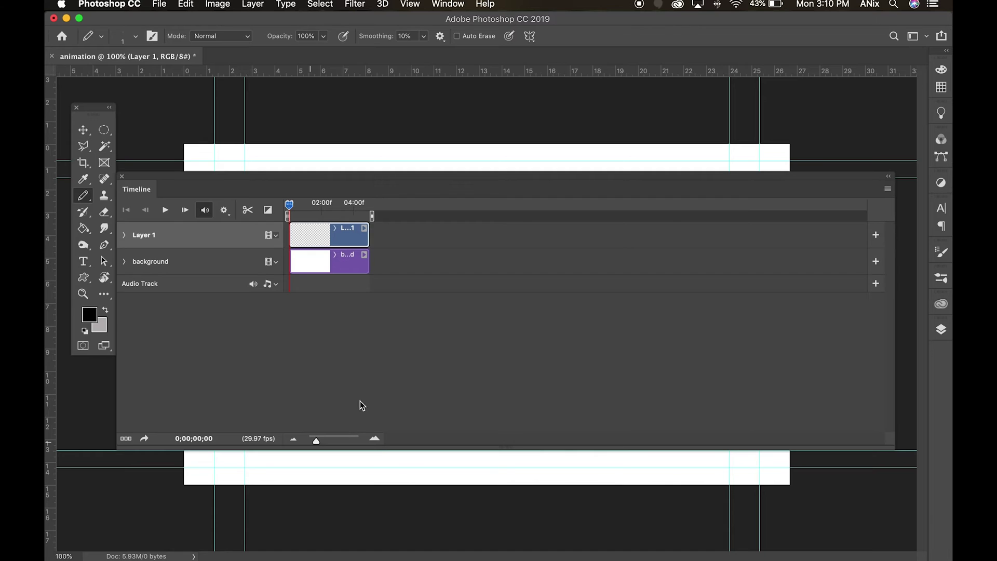
drag(369, 234, 314, 236)
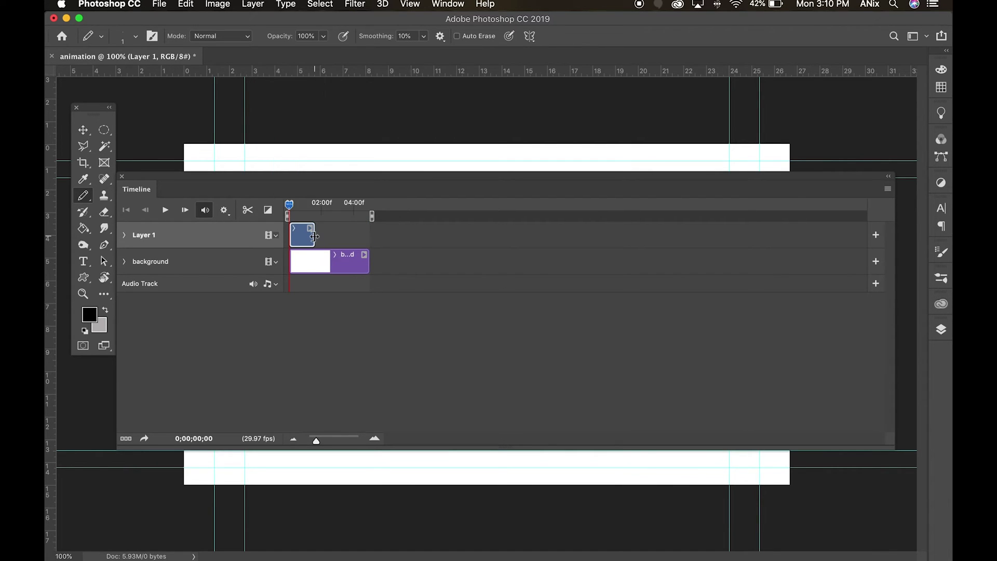
drag(369, 263, 315, 264)
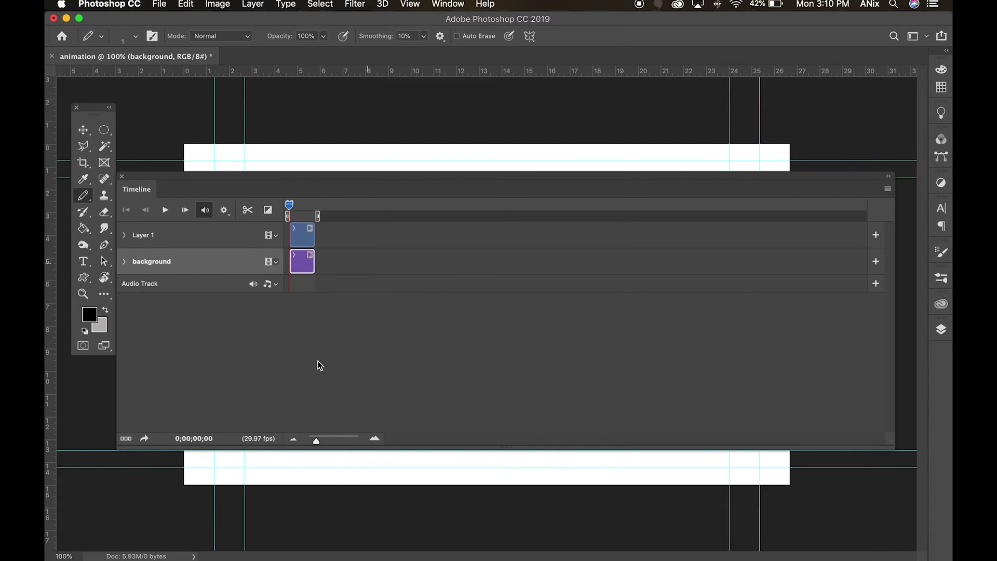
drag(316, 441, 359, 441)
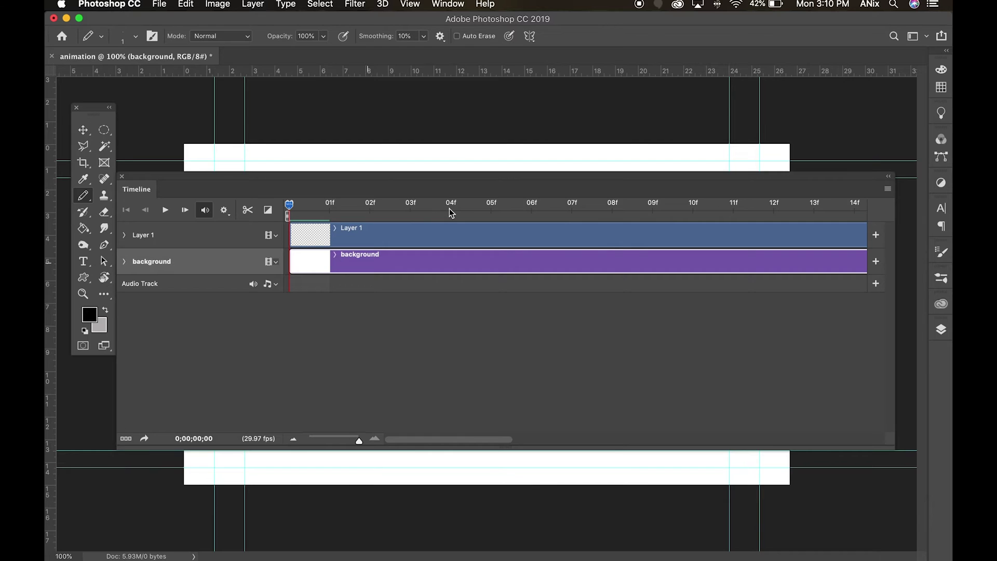
drag(431, 177, 422, 362)
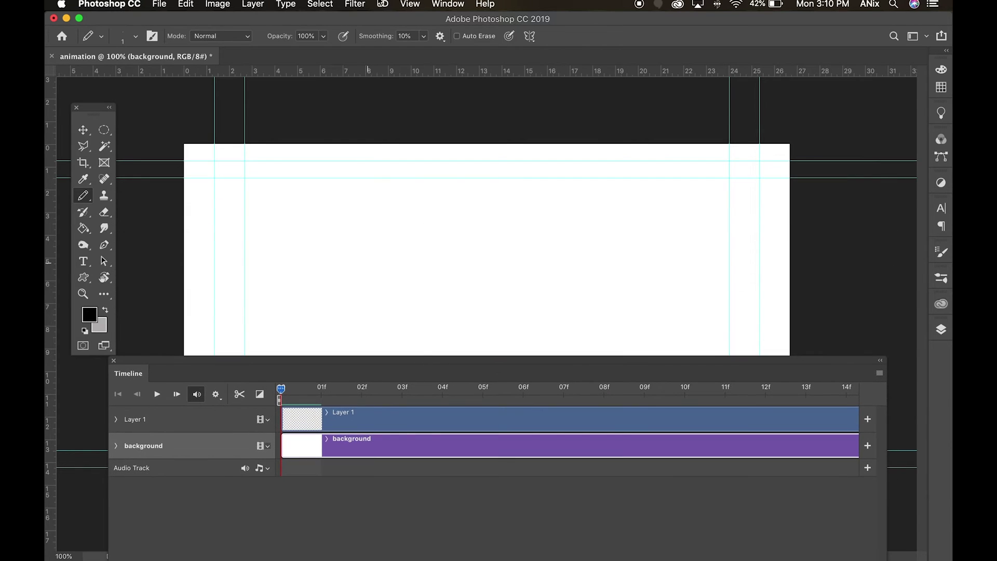
Open the Layer menu and dismiss it without adding anything
click(253, 4)
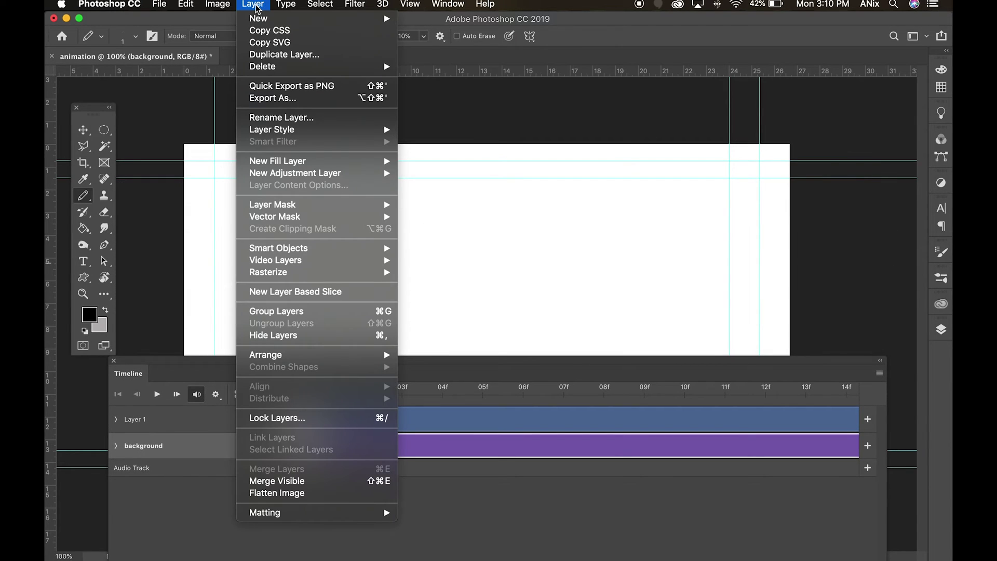
mouse_move(277, 263)
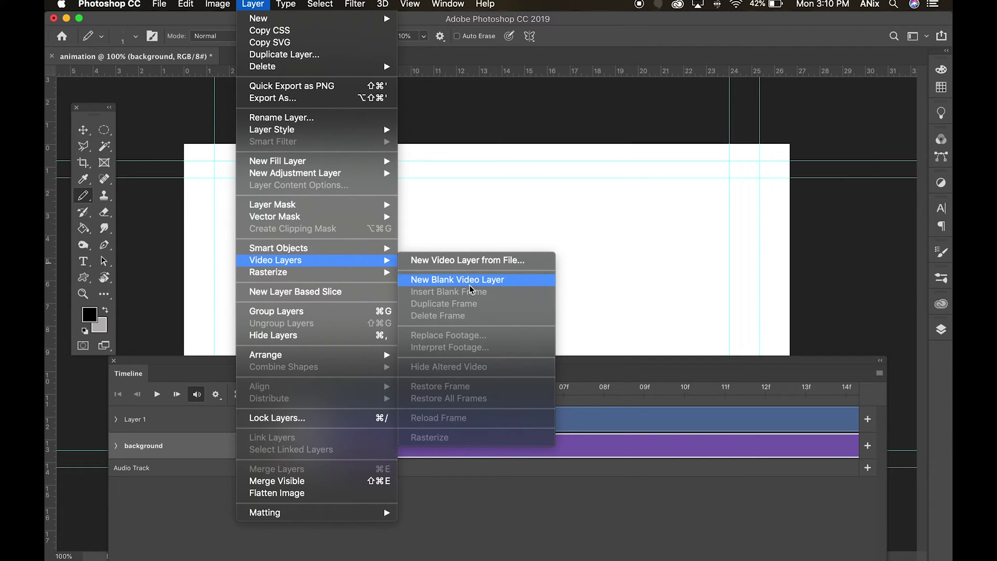
click(253, 4)
Rename Layer 1 to 'animation' in the Layers panel
drag(428, 360, 440, 286)
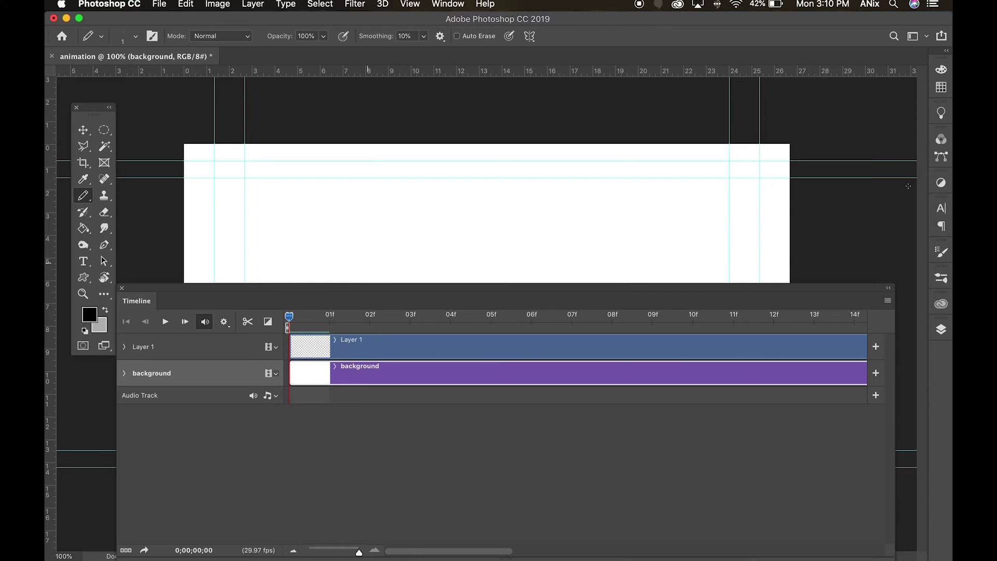
click(941, 329)
double_click(829, 255)
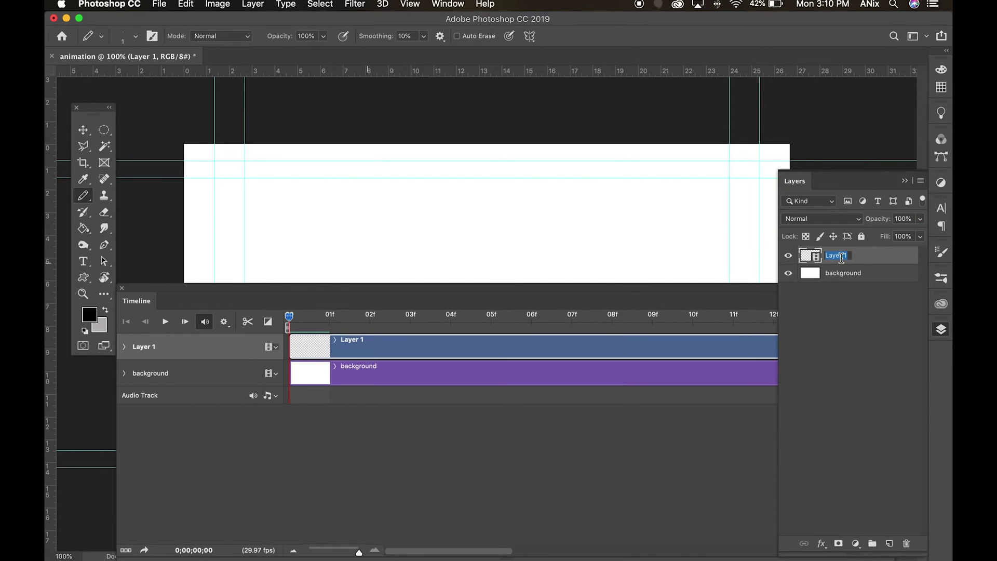
text(animation)
key(Return)
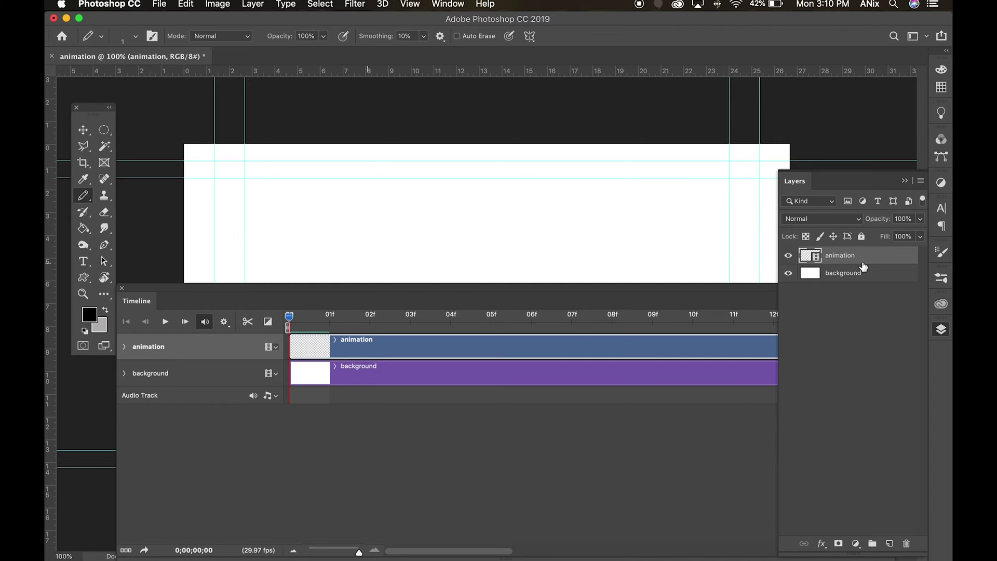
Collapse the Layers panel, raise the timeline, and expand the animation track's property rows
click(905, 182)
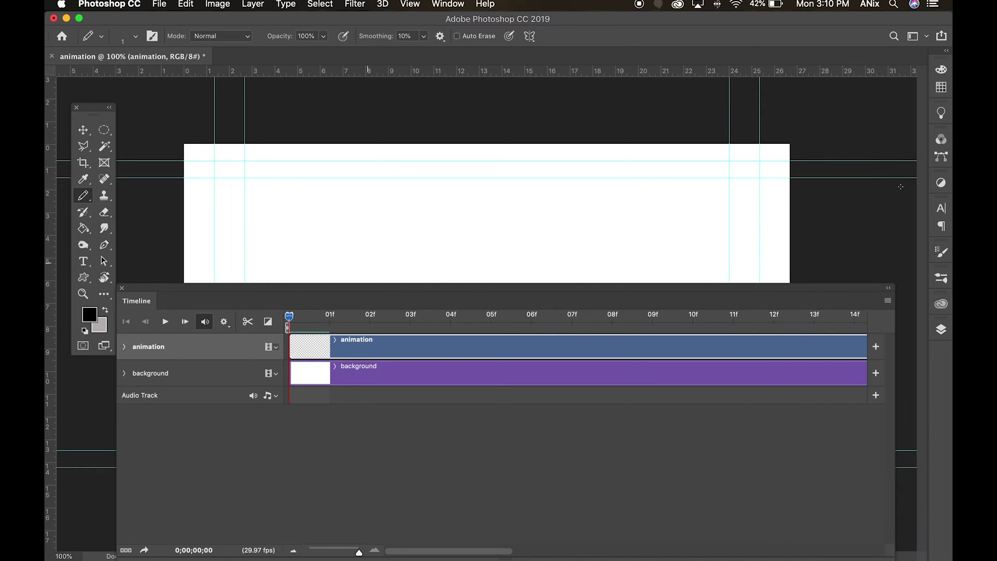
drag(570, 290, 599, 228)
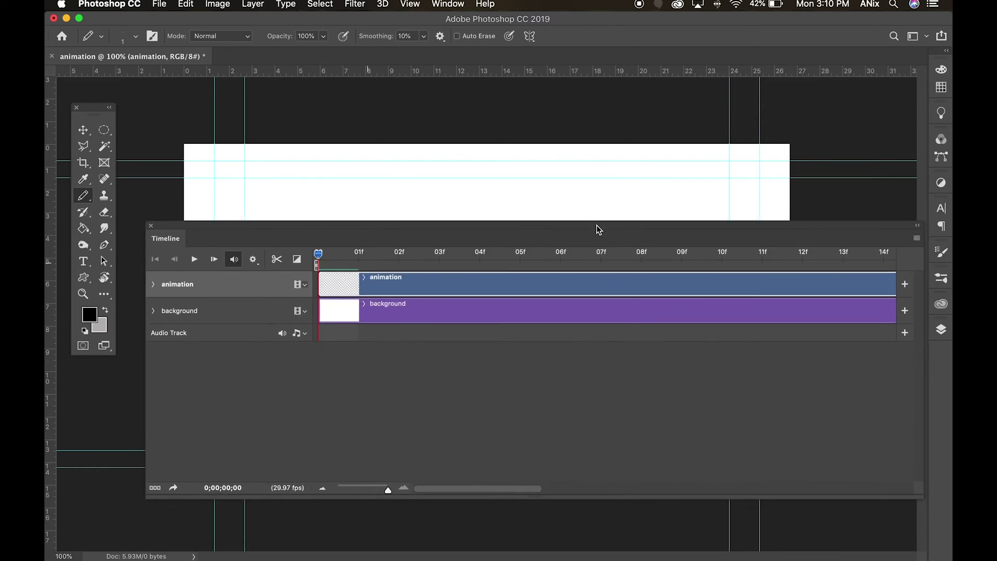
click(153, 285)
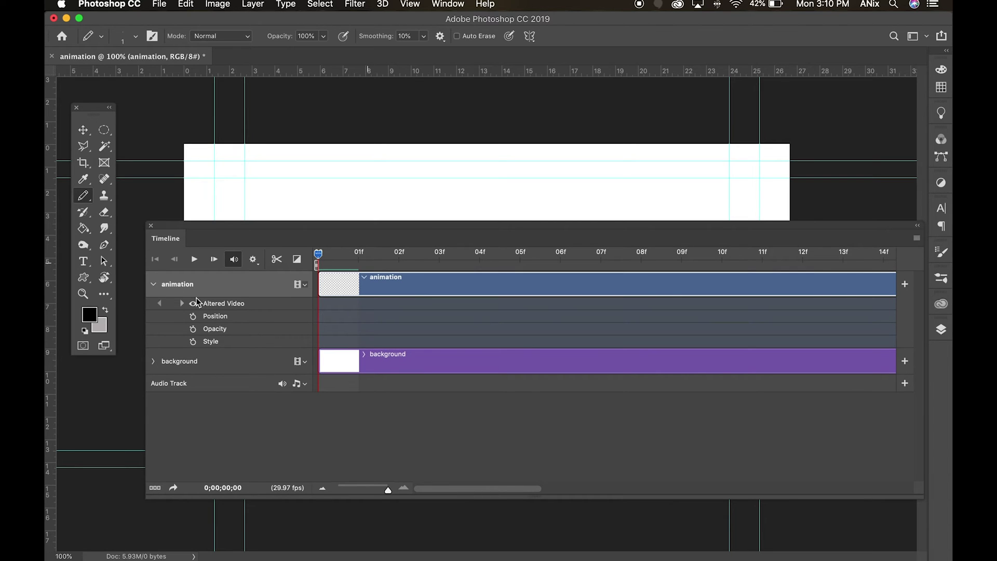
Collapse the animation track's properties and resize the timeline shorter across the canvas middle
click(153, 286)
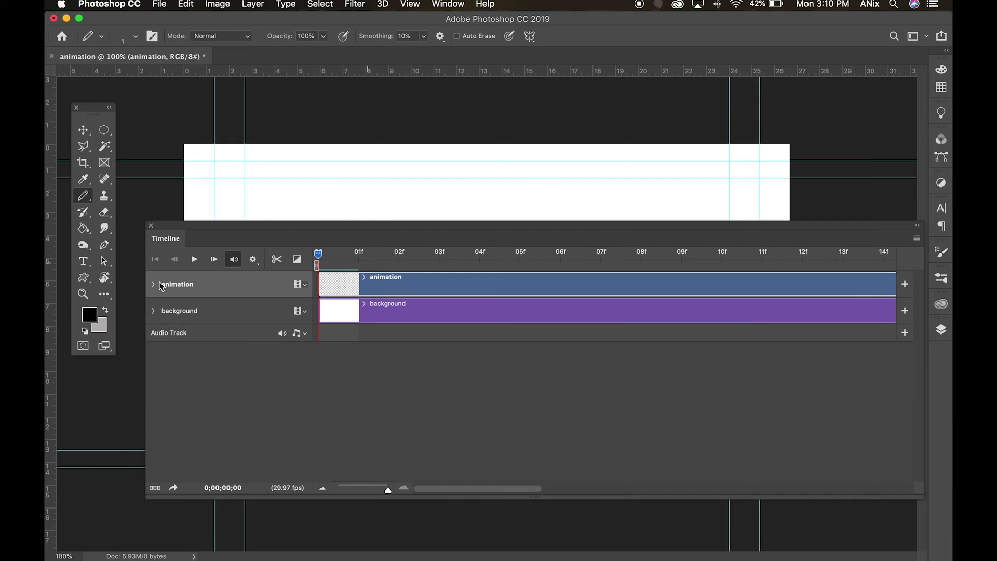
drag(297, 235, 252, 449)
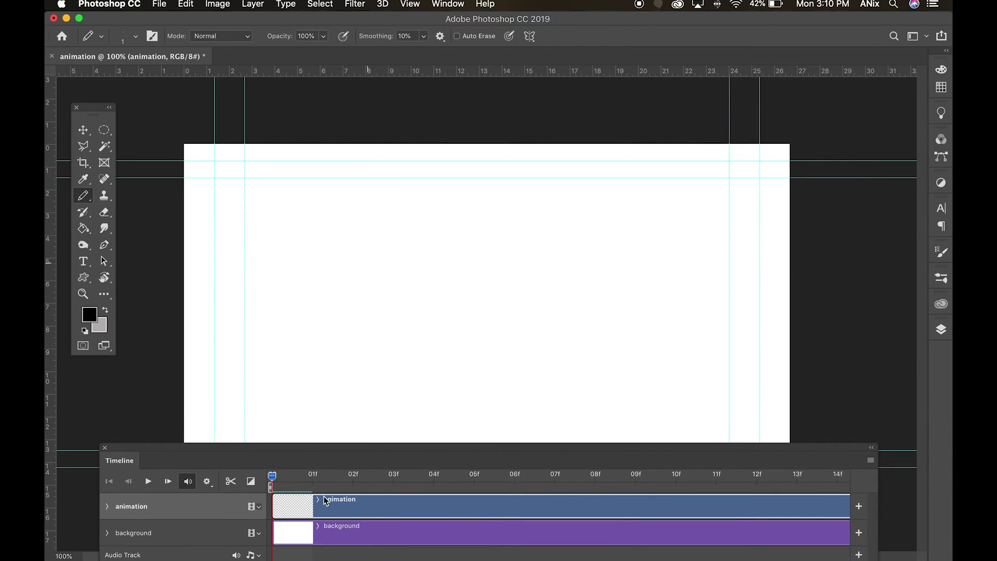
drag(315, 454, 342, 317)
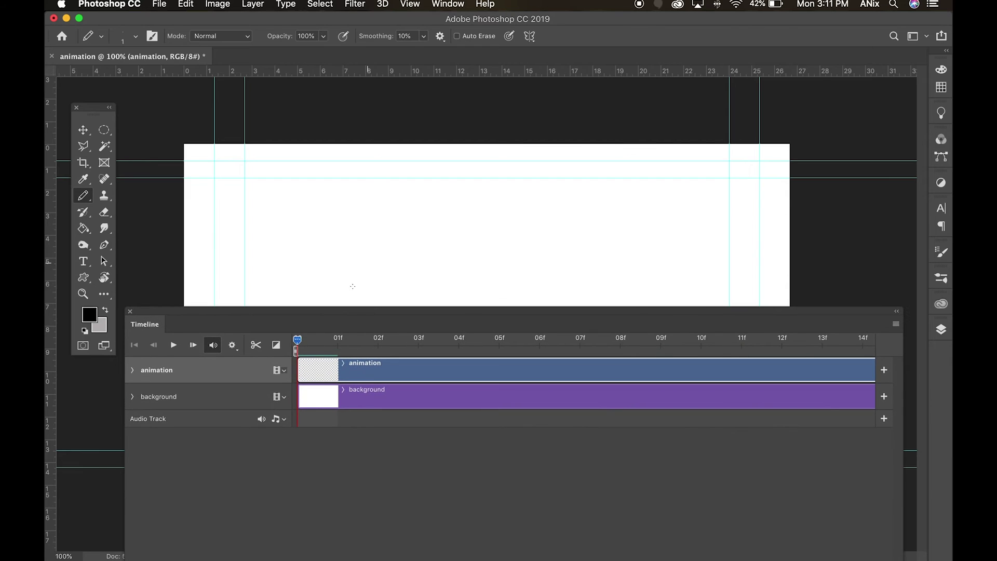
drag(358, 500, 398, 372)
drag(382, 235, 373, 289)
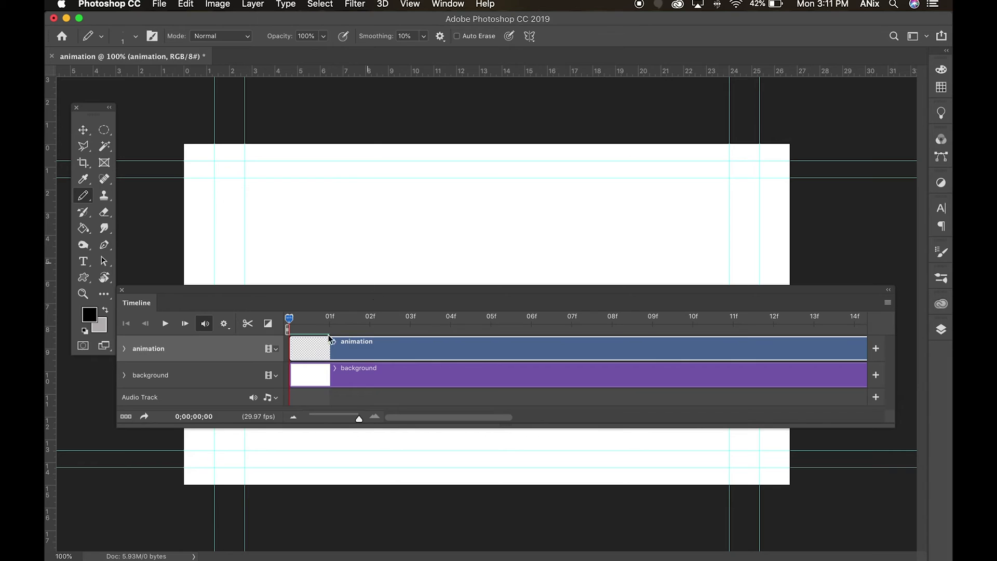
Enable onion skins and confirm settings of 1 frame before and 1 after at 50–25% opacity
click(888, 306)
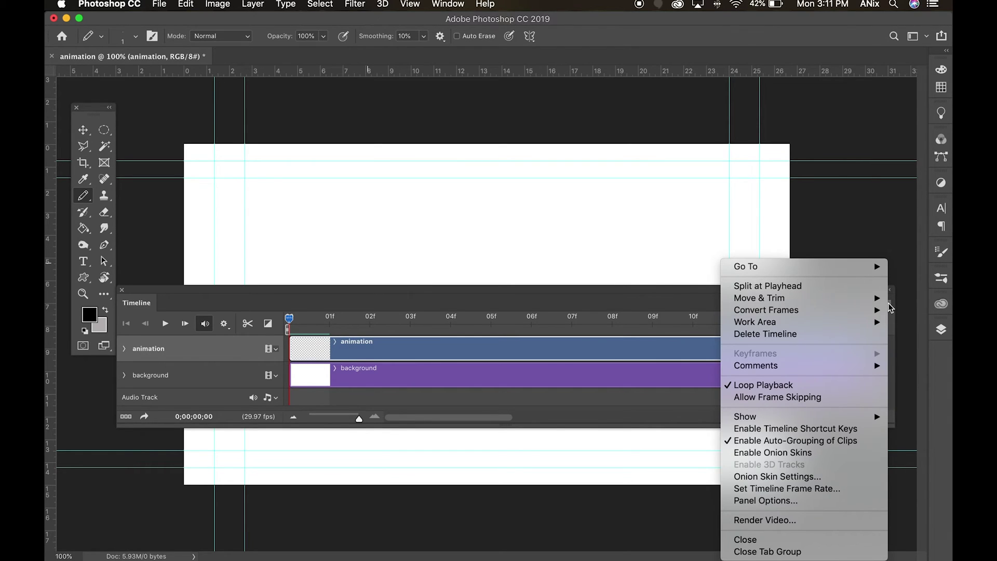
click(811, 453)
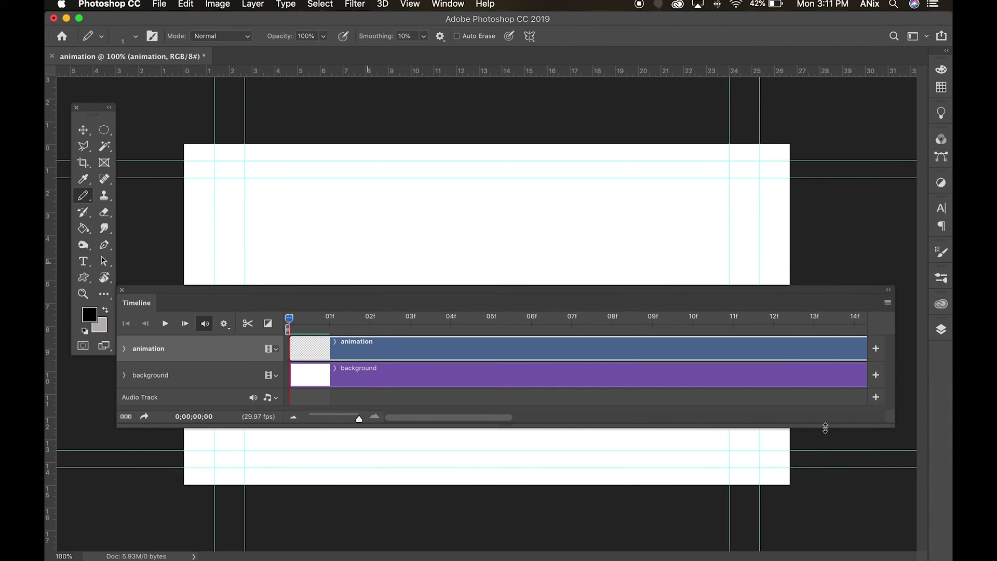
click(890, 303)
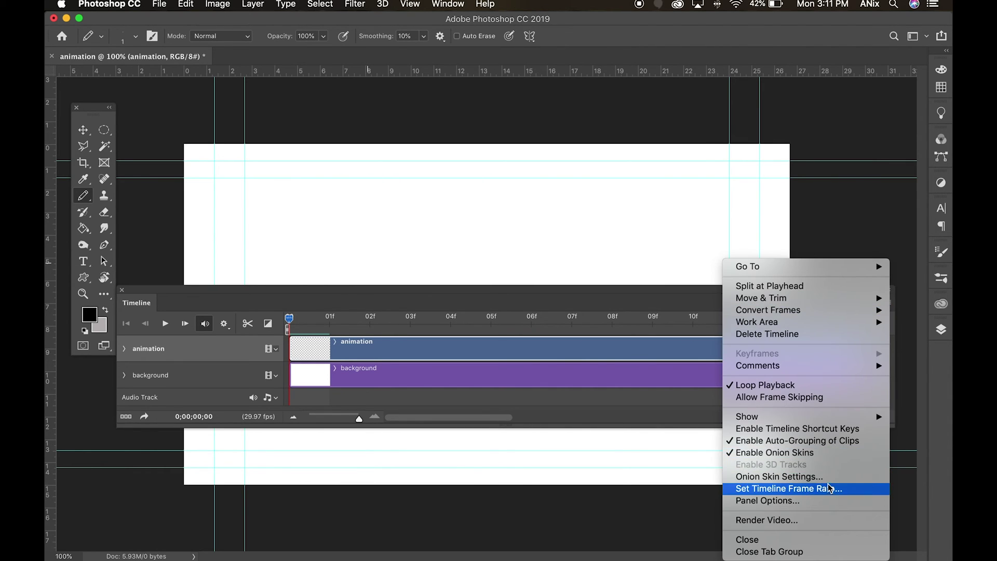
click(824, 476)
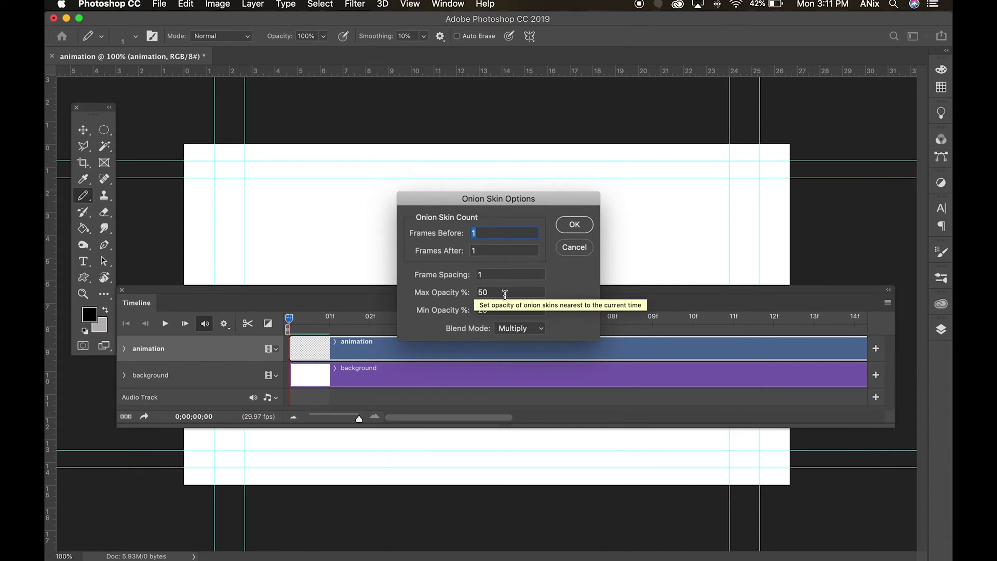
click(567, 227)
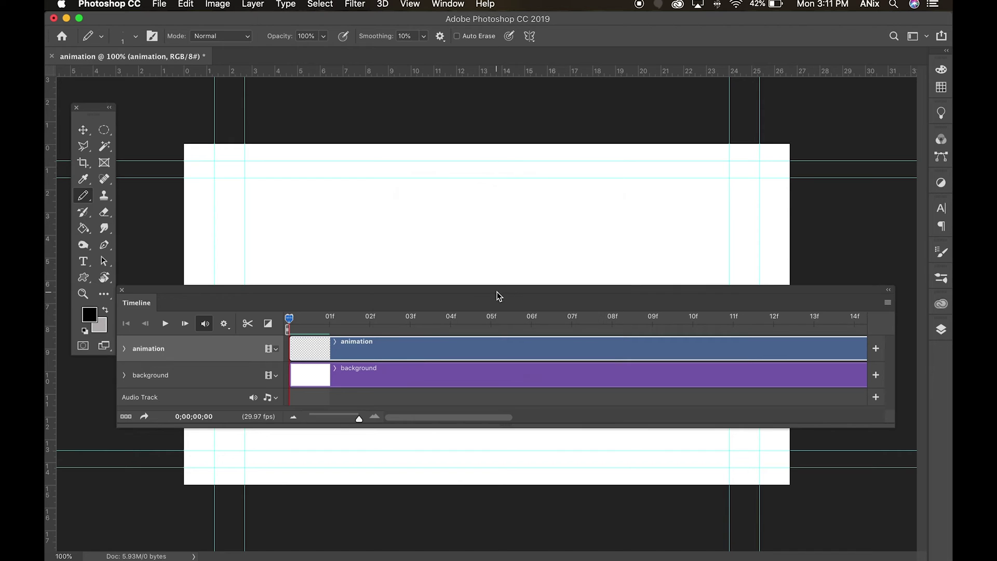
Switch to the Brush and paint a stick figure: round head, body, bent leg and raised waving arm
drag(497, 292, 496, 479)
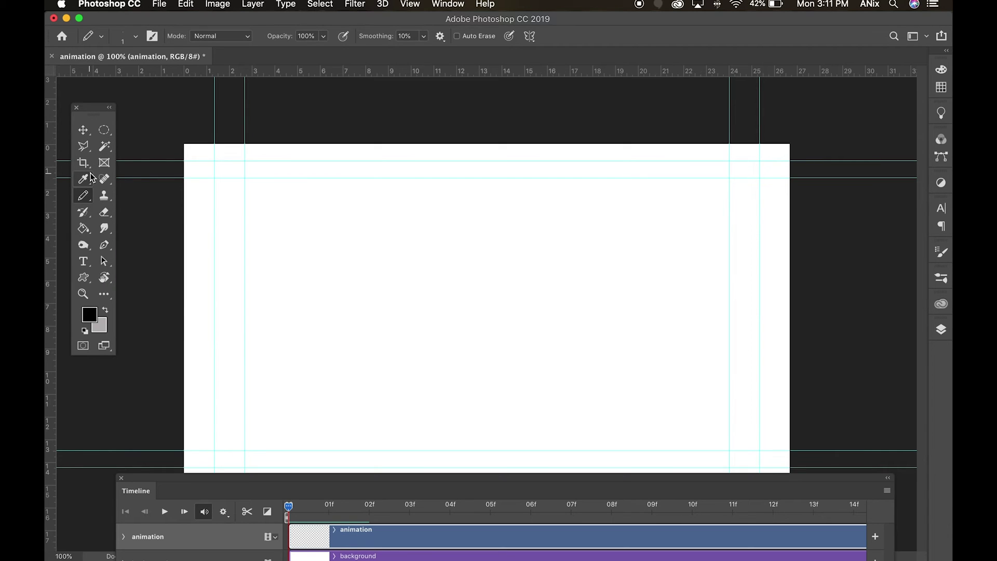
drag(88, 202, 124, 197)
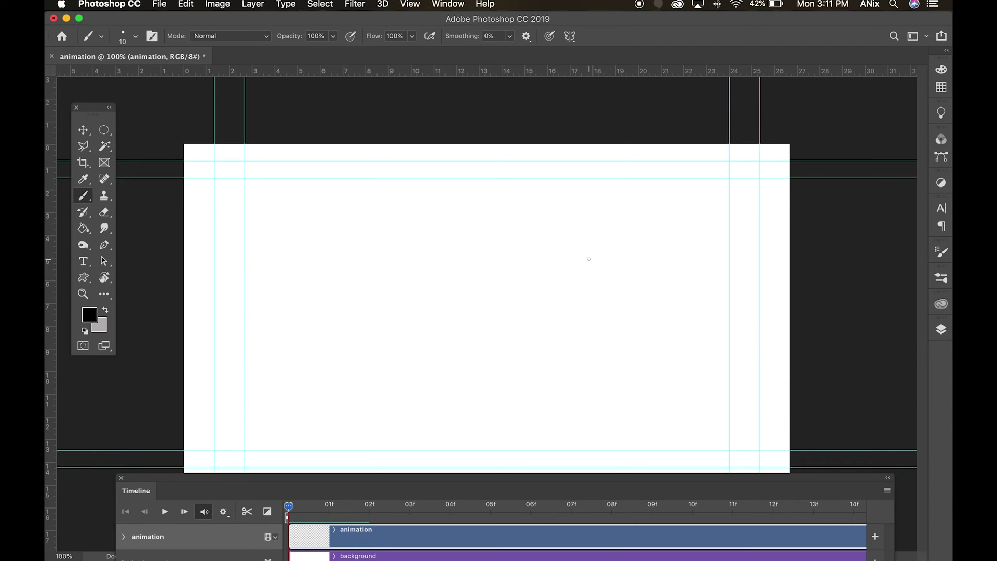
mouse_move(479, 214)
mouse_down()
mouse_move(451, 225)
mouse_move(432, 259)
mouse_move(442, 308)
mouse_move(492, 334)
mouse_move(536, 315)
mouse_move(543, 255)
mouse_move(525, 223)
mouse_move(477, 209)
mouse_up()
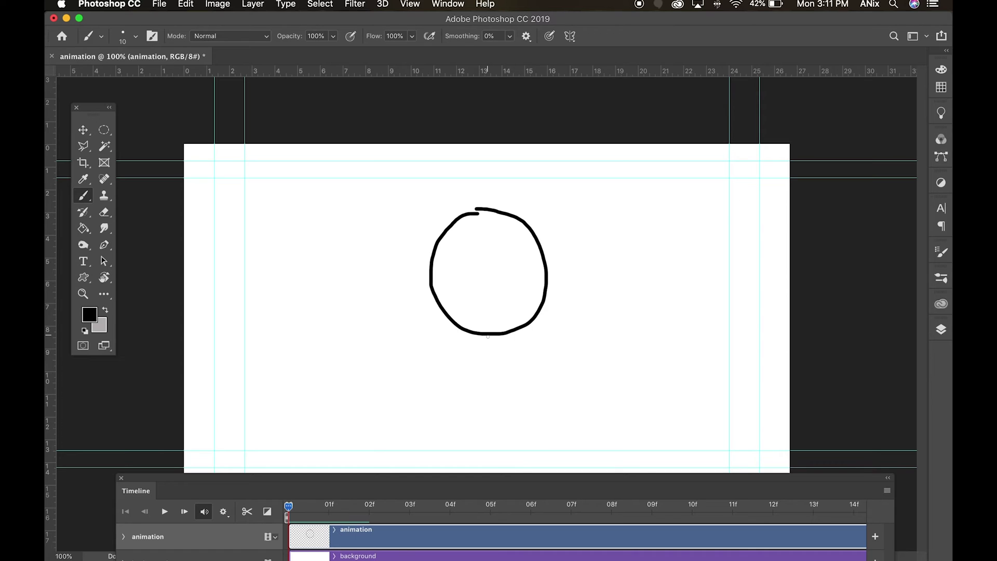
drag(488, 336, 487, 478)
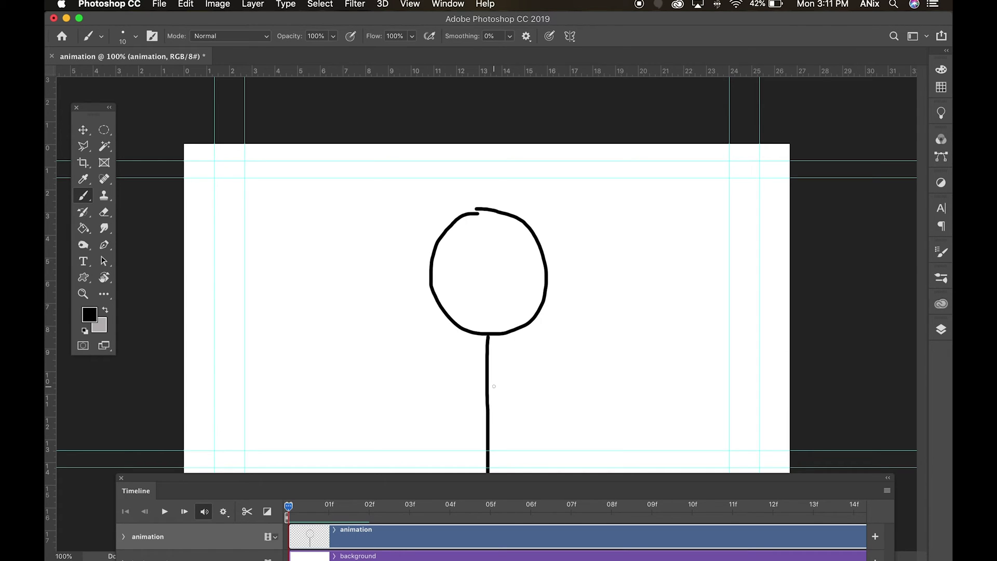
mouse_move(517, 404)
mouse_down()
mouse_move(535, 416)
mouse_move(539, 473)
mouse_up()
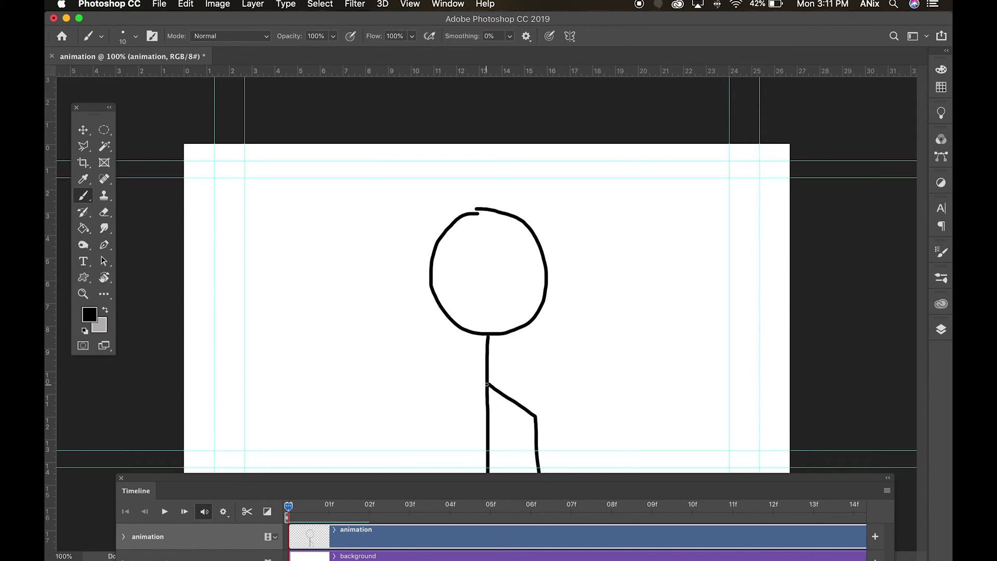
mouse_move(488, 385)
mouse_down()
mouse_move(402, 363)
mouse_move(386, 281)
mouse_move(365, 265)
mouse_move(364, 215)
mouse_move(386, 219)
mouse_move(390, 261)
mouse_up()
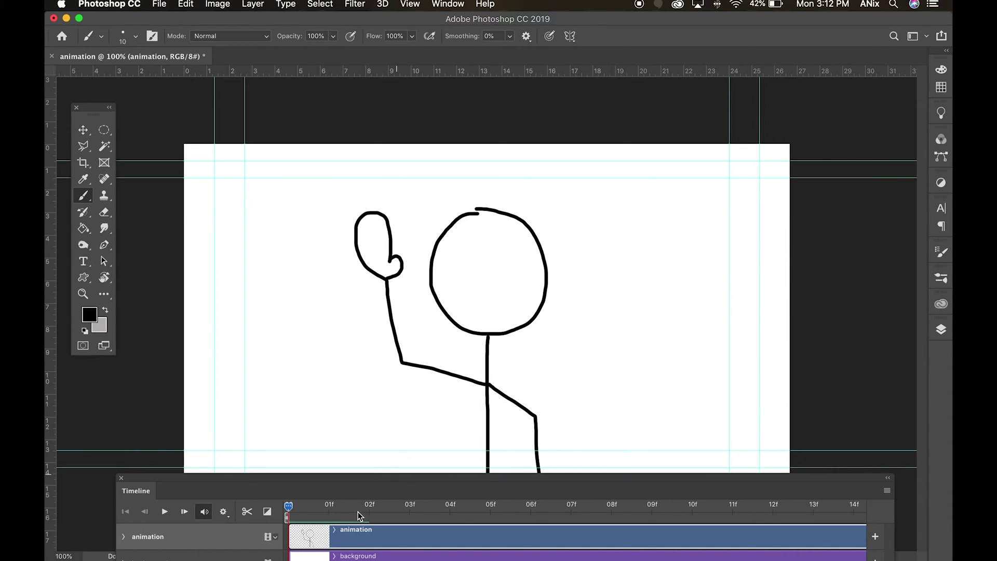
On frame 01f, trace the onion-skinned head, body, leg, arm and hand with the Brush
drag(290, 511, 329, 507)
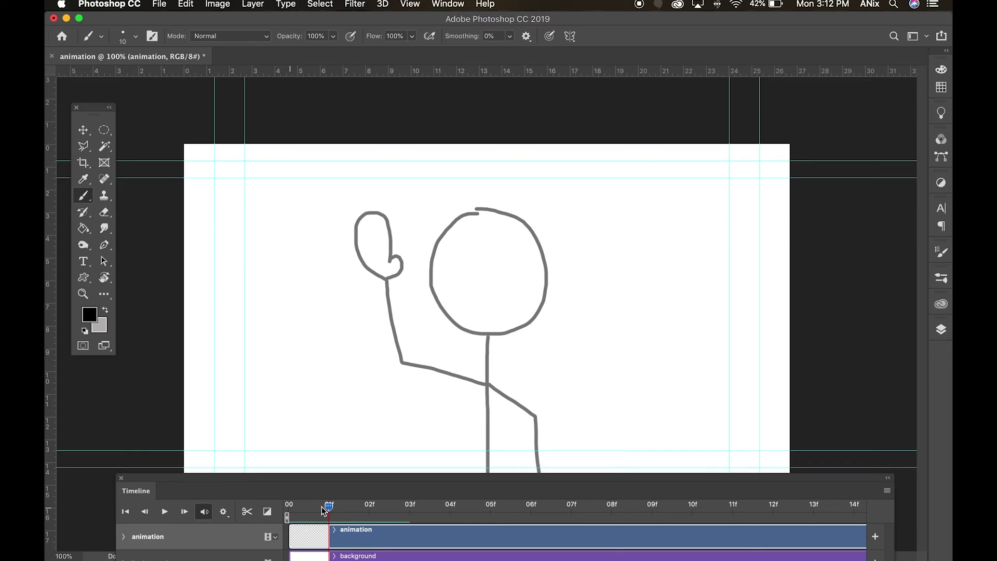
mouse_move(492, 208)
mouse_down()
mouse_move(448, 226)
mouse_move(429, 270)
mouse_move(431, 303)
mouse_move(474, 334)
mouse_move(515, 333)
mouse_move(544, 316)
mouse_move(548, 273)
mouse_move(529, 223)
mouse_move(476, 205)
mouse_up()
drag(487, 337, 488, 470)
mouse_move(489, 389)
mouse_down()
mouse_move(538, 415)
mouse_move(538, 476)
mouse_up()
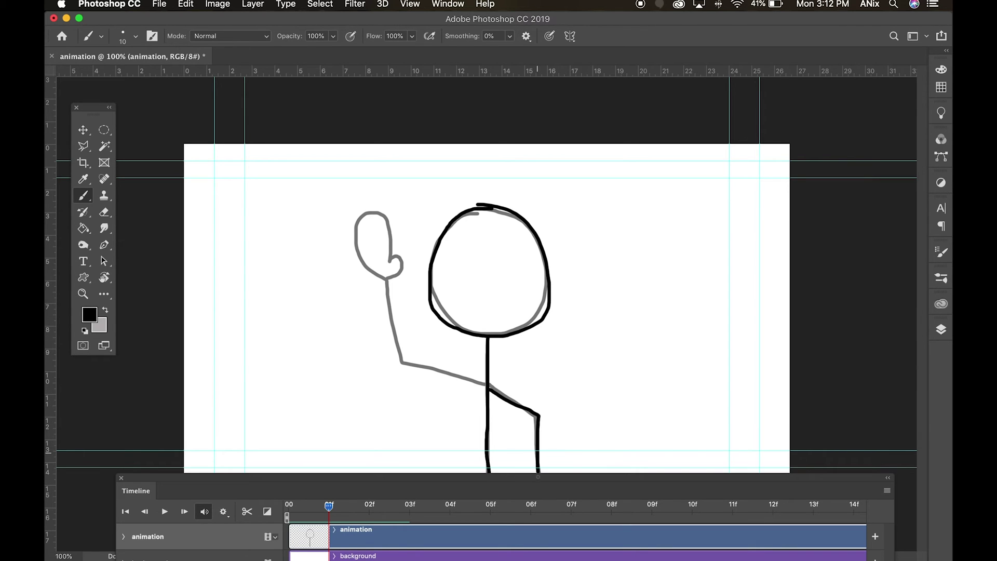
mouse_move(487, 385)
mouse_down()
mouse_move(402, 364)
mouse_move(345, 311)
mouse_up()
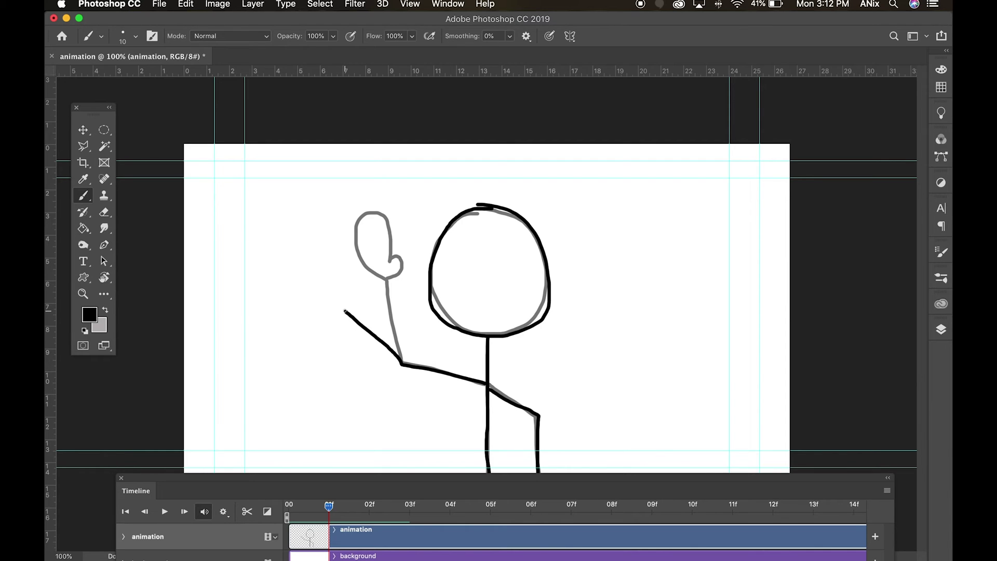
mouse_move(343, 310)
mouse_down()
mouse_move(276, 276)
mouse_move(305, 264)
mouse_move(331, 295)
mouse_move(339, 285)
mouse_move(346, 311)
mouse_up()
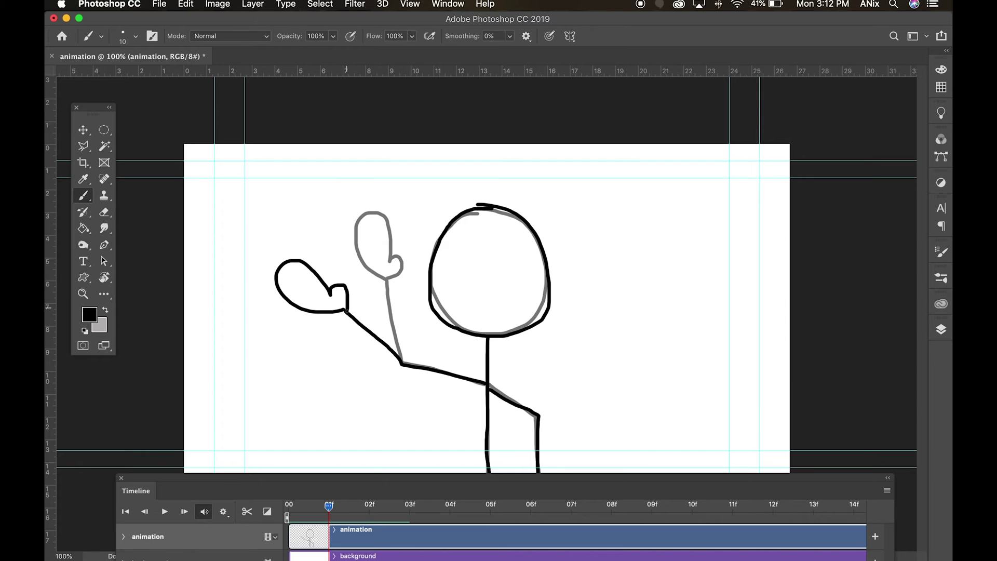
Erase the misplaced hand and redraw the forearm and hand along the grey onion-skin arm
click(104, 212)
mouse_move(324, 291)
mouse_down()
mouse_move(290, 260)
mouse_move(287, 304)
mouse_move(326, 293)
mouse_move(341, 319)
mouse_move(329, 301)
mouse_move(319, 309)
mouse_move(355, 318)
mouse_move(386, 355)
mouse_up()
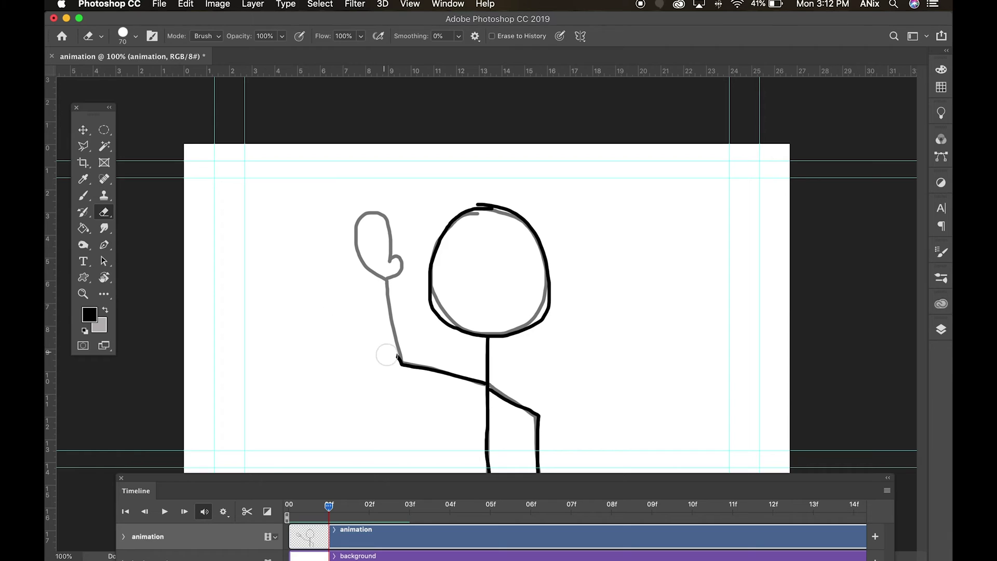
click(83, 195)
mouse_move(397, 354)
mouse_down()
mouse_move(374, 285)
mouse_move(341, 248)
mouse_move(347, 218)
mouse_move(365, 219)
mouse_move(371, 270)
mouse_up()
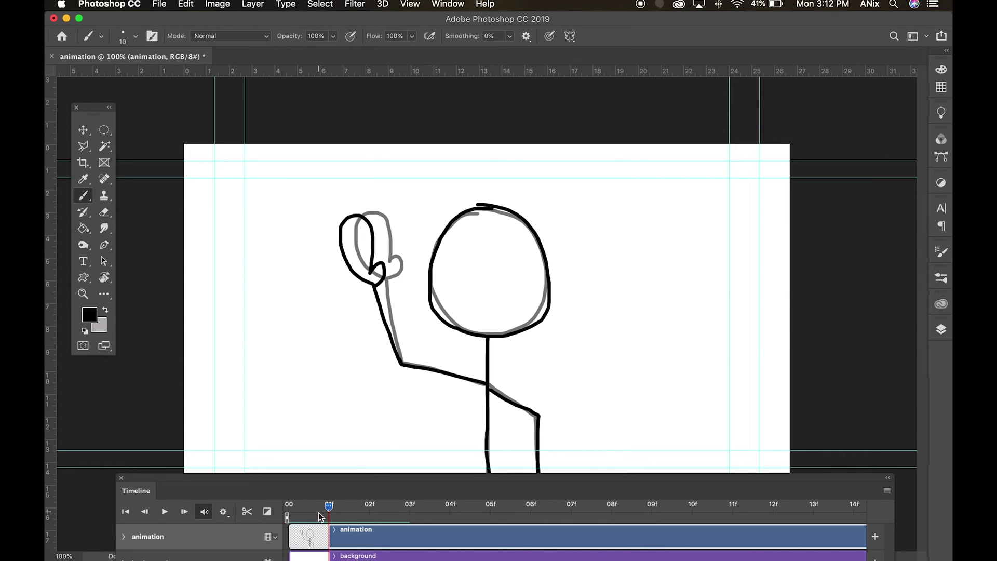
drag(335, 509, 369, 506)
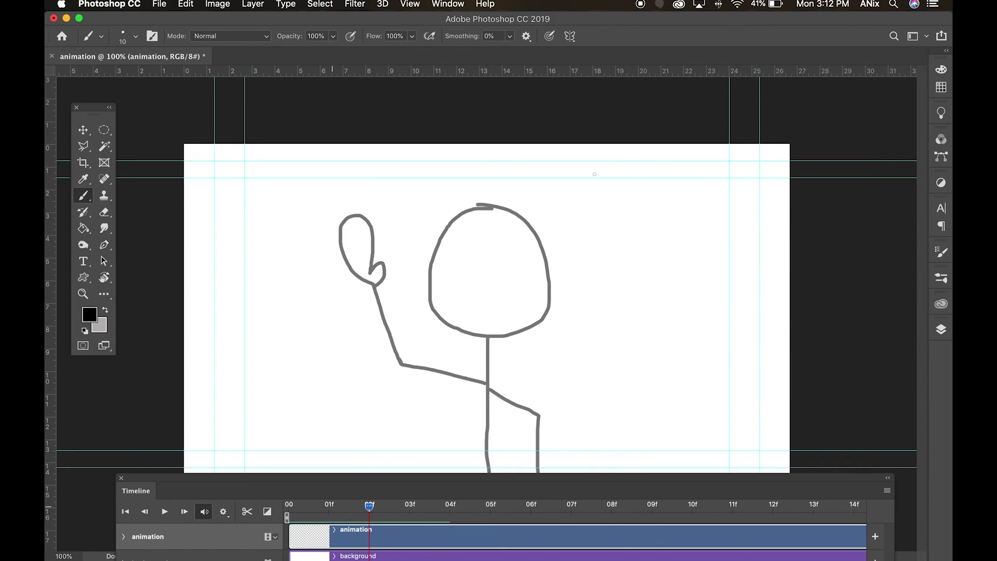
Trace the stick figure's head, body, leg and arm on frame 02f
mouse_move(463, 211)
mouse_down()
mouse_move(428, 277)
mouse_move(452, 324)
mouse_move(514, 339)
mouse_move(550, 247)
mouse_move(473, 212)
mouse_up()
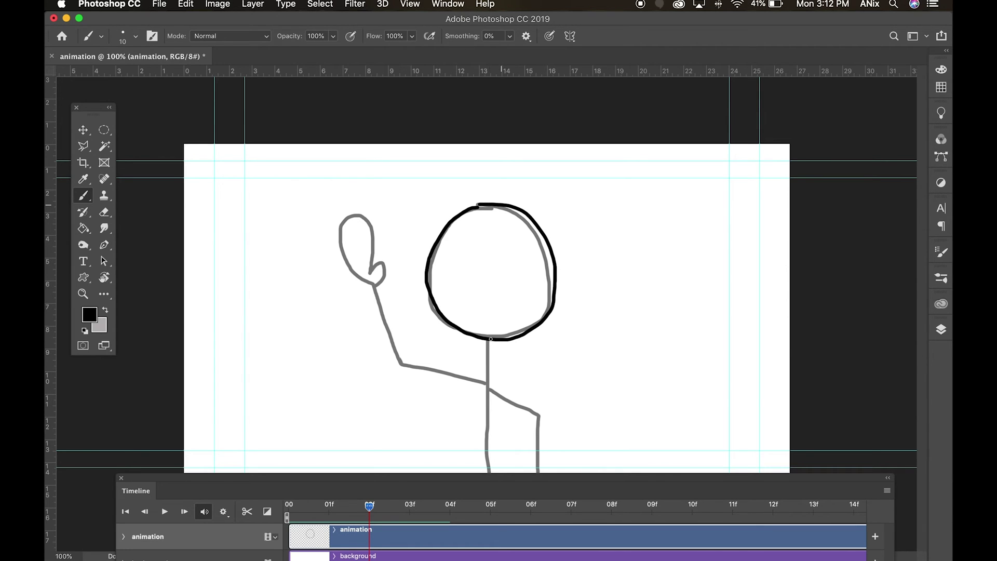
drag(490, 340, 488, 482)
mouse_move(488, 396)
mouse_down()
mouse_move(542, 412)
mouse_move(538, 482)
mouse_up()
mouse_move(471, 380)
mouse_down()
mouse_move(401, 364)
mouse_move(353, 298)
mouse_move(327, 293)
mouse_move(309, 255)
mouse_move(325, 240)
mouse_move(352, 285)
mouse_up()
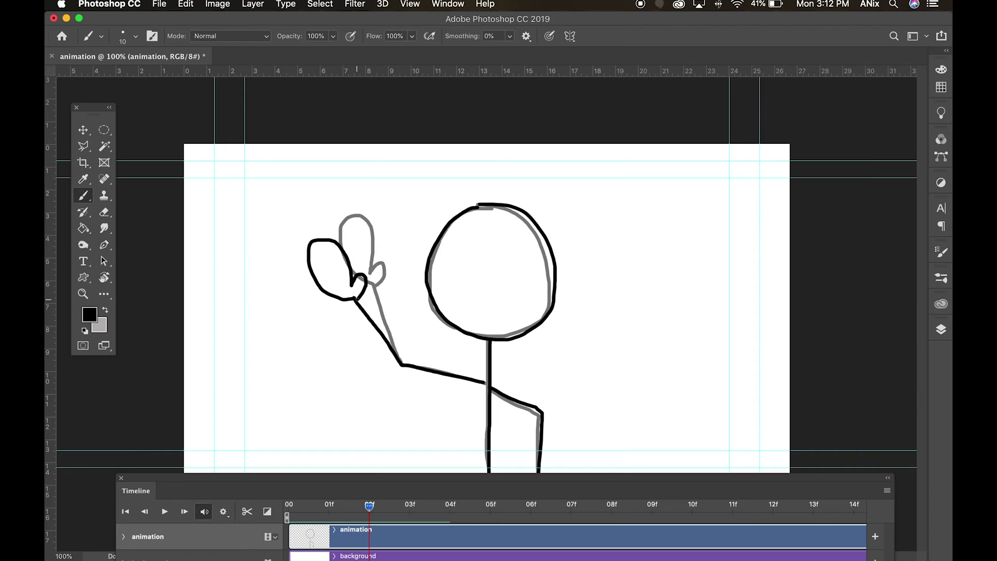
On frame 03, trace head, body, leg and a lowered waving arm over the onion skin
mouse_move(368, 507)
mouse_down()
mouse_move(296, 506)
mouse_move(410, 506)
mouse_up()
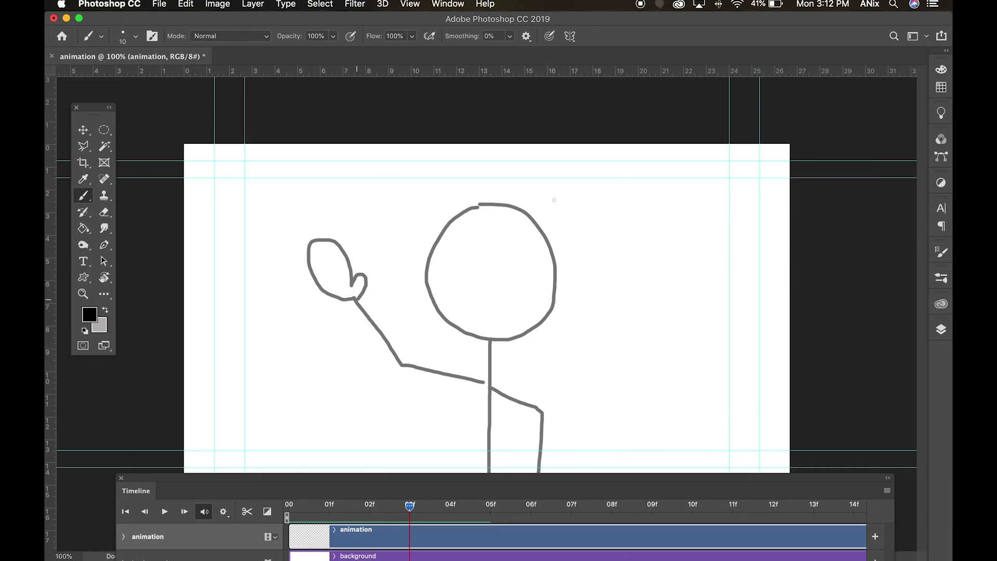
mouse_move(493, 208)
mouse_down()
mouse_move(450, 224)
mouse_move(427, 261)
mouse_move(425, 304)
mouse_move(456, 340)
mouse_move(510, 346)
mouse_move(551, 316)
mouse_move(552, 263)
mouse_move(538, 231)
mouse_move(490, 202)
mouse_up()
drag(491, 349, 494, 477)
mouse_move(492, 393)
mouse_down()
mouse_move(538, 411)
mouse_move(545, 475)
mouse_up()
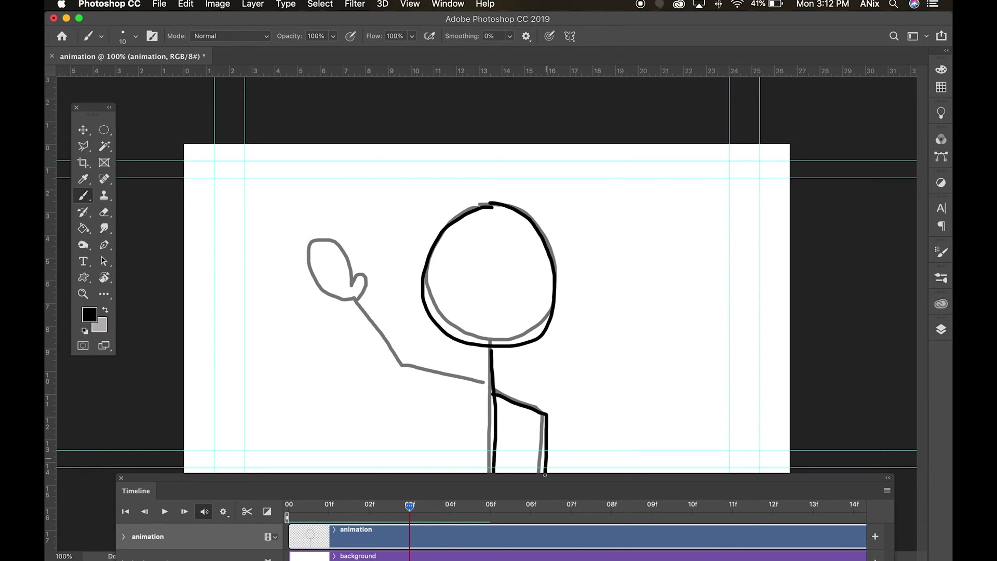
mouse_move(495, 397)
mouse_down()
mouse_move(399, 364)
mouse_move(339, 323)
mouse_move(302, 324)
mouse_move(290, 297)
mouse_move(307, 283)
mouse_move(334, 310)
mouse_move(334, 300)
mouse_move(342, 323)
mouse_up()
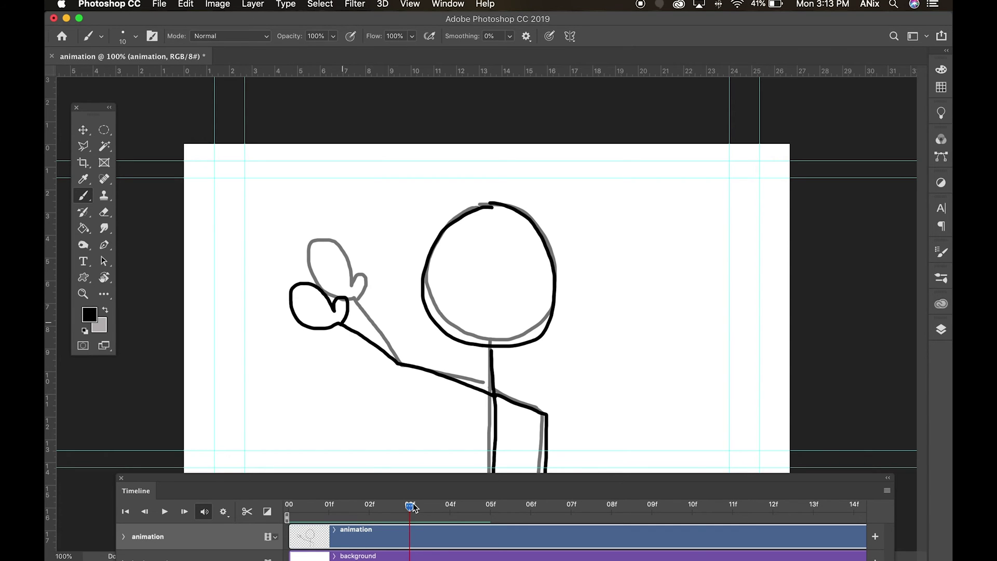
drag(409, 506, 450, 505)
Draw frame 04's stick figure with head, body, leg and waving arm over the onion skin
mouse_move(490, 208)
mouse_down()
mouse_move(427, 251)
mouse_move(424, 292)
mouse_move(467, 358)
mouse_move(535, 354)
mouse_move(557, 310)
mouse_move(514, 208)
mouse_move(481, 200)
mouse_up()
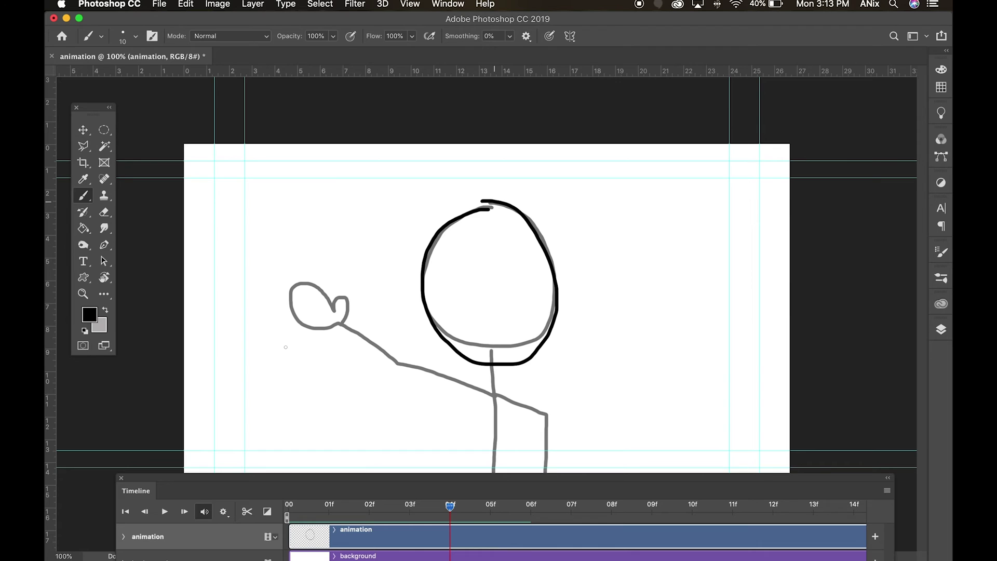
key(super+z)
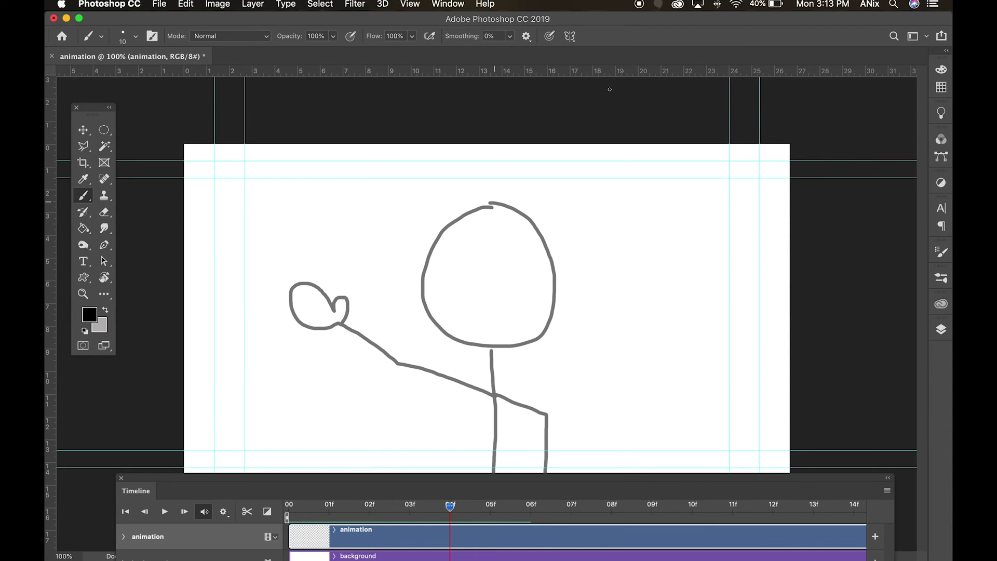
mouse_move(499, 202)
mouse_down()
mouse_move(459, 207)
mouse_move(428, 239)
mouse_move(420, 276)
mouse_move(423, 303)
mouse_move(452, 337)
mouse_move(511, 349)
mouse_move(550, 321)
mouse_move(561, 260)
mouse_move(538, 215)
mouse_move(496, 196)
mouse_up()
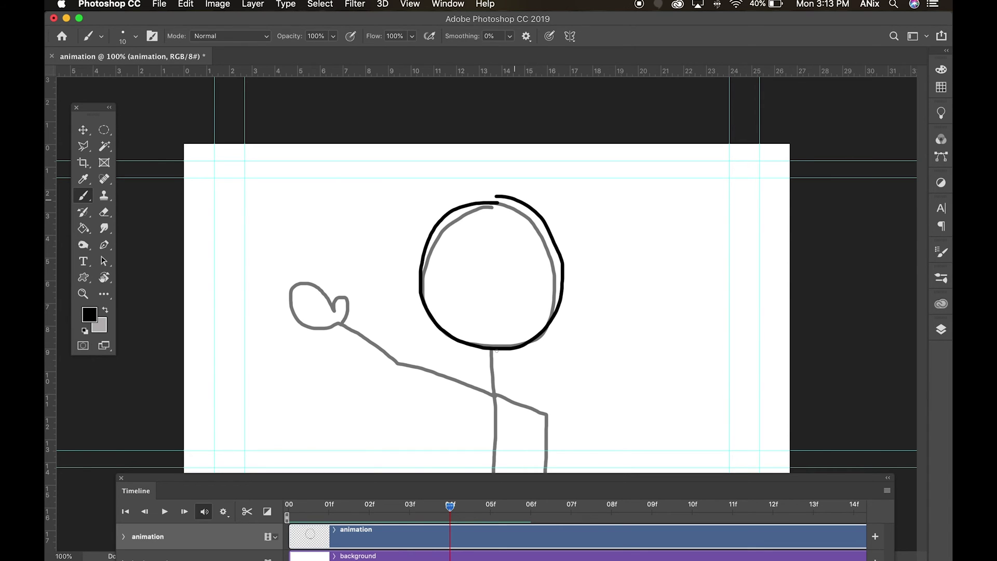
drag(497, 351, 500, 473)
mouse_move(499, 398)
mouse_down()
mouse_move(548, 417)
mouse_move(544, 472)
mouse_up()
mouse_move(497, 397)
mouse_down()
mouse_move(393, 365)
mouse_move(367, 312)
mouse_move(349, 307)
mouse_move(330, 273)
mouse_move(352, 258)
mouse_move(374, 304)
mouse_up()
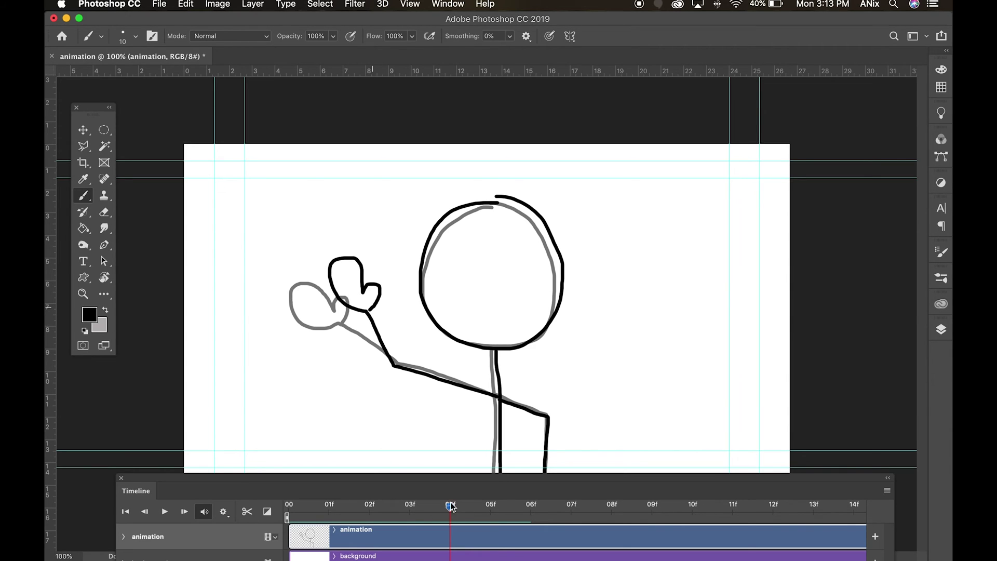
Draw frame 05's stick figure with head, body, leg and the waving arm raised
click(491, 505)
mouse_move(470, 202)
mouse_down()
mouse_move(421, 253)
mouse_move(424, 302)
mouse_move(444, 330)
mouse_move(478, 345)
mouse_move(518, 342)
mouse_move(551, 311)
mouse_move(560, 260)
mouse_move(540, 204)
mouse_move(492, 193)
mouse_up()
drag(495, 350, 499, 496)
mouse_move(500, 401)
mouse_down()
mouse_move(542, 419)
mouse_move(541, 476)
mouse_up()
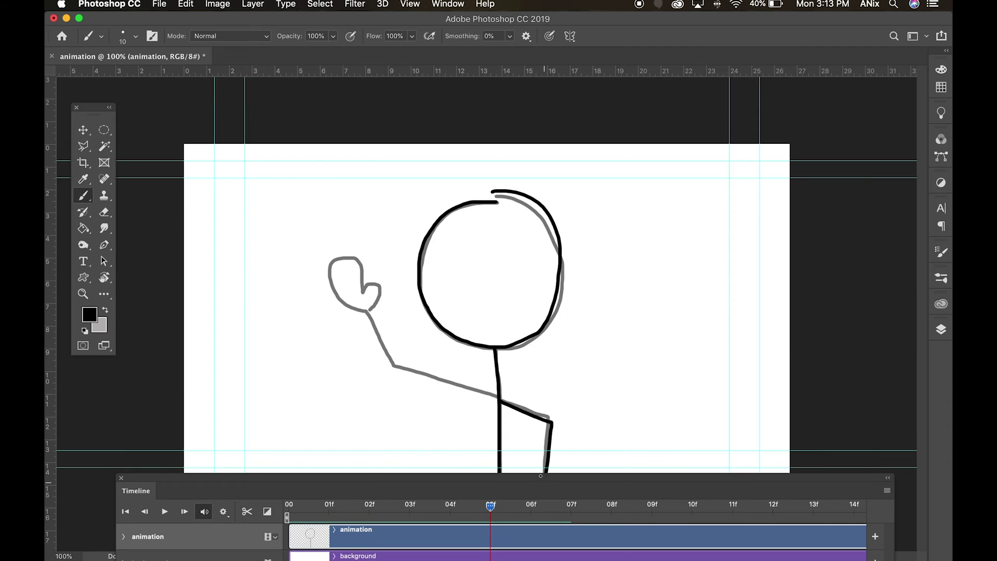
mouse_move(497, 395)
mouse_down()
mouse_move(396, 368)
mouse_move(385, 317)
mouse_move(359, 298)
mouse_move(349, 261)
mouse_move(374, 251)
mouse_move(395, 314)
mouse_up()
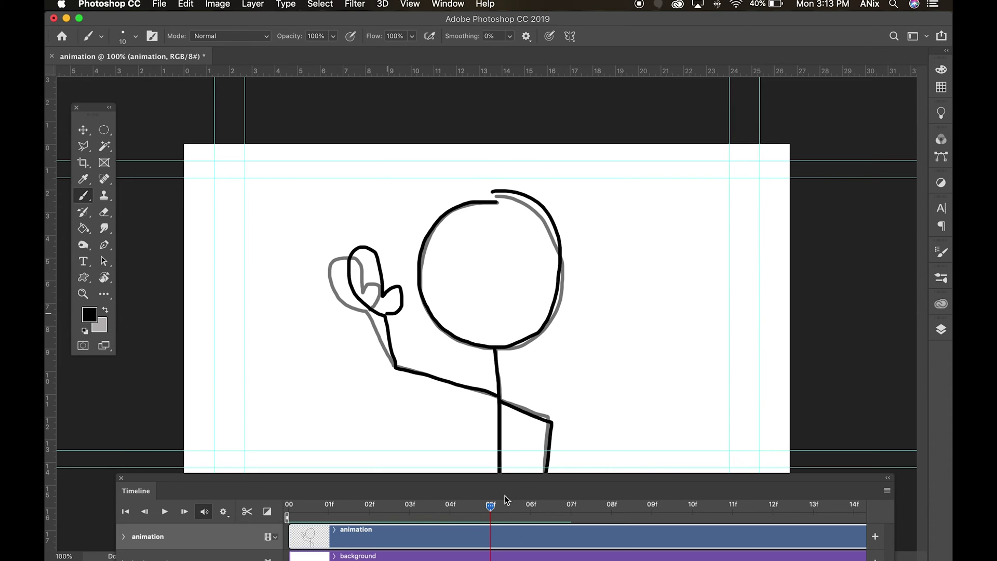
Scrub back to review the frames, then enlarge the Timeline panel and zoom it out
mouse_move(491, 505)
mouse_down()
mouse_move(313, 497)
mouse_move(531, 513)
mouse_move(497, 515)
mouse_up()
drag(506, 478, 496, 219)
drag(535, 354, 534, 427)
drag(348, 419, 317, 420)
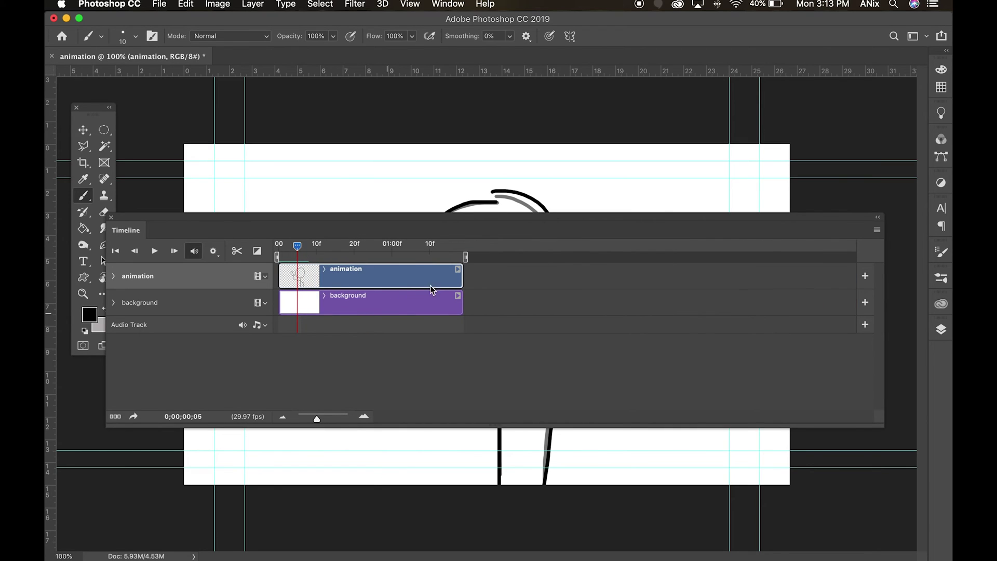
Trim the animation and background clips to end at the last drawn frame
drag(462, 272, 300, 269)
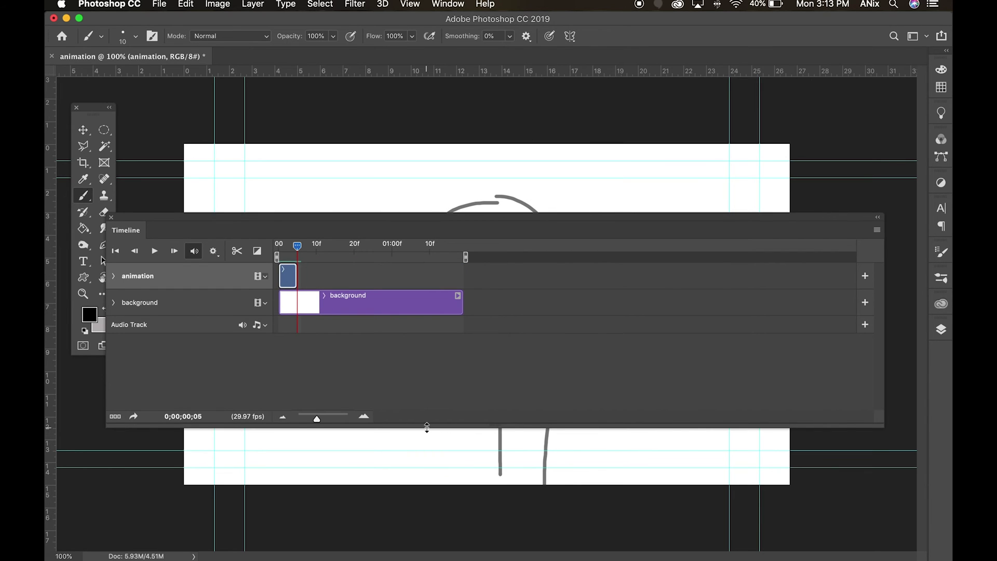
drag(426, 427, 439, 489)
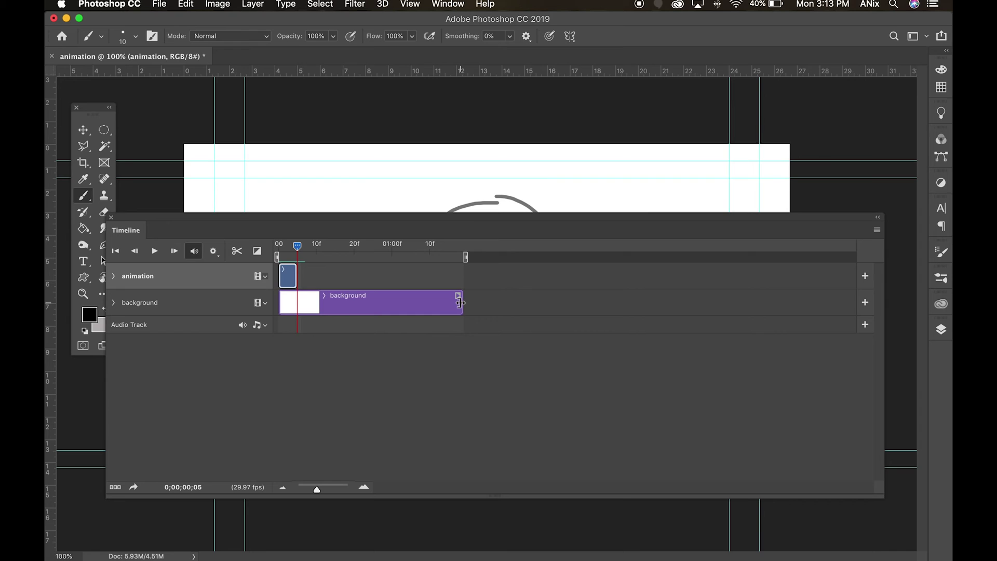
drag(460, 298, 297, 297)
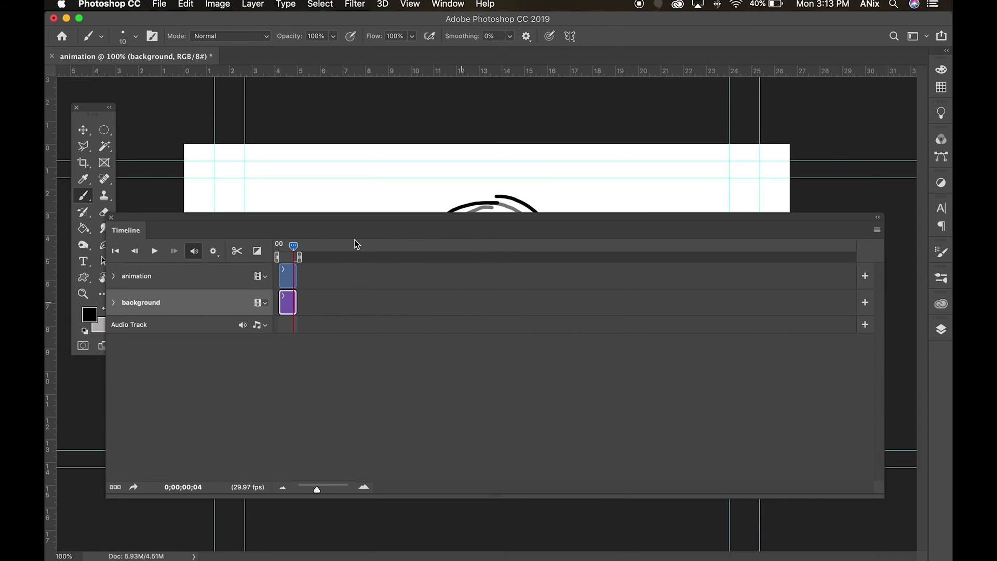
Reposition and resize the Timeline panel to reveal the figure, then play the animation
drag(357, 225, 400, 232)
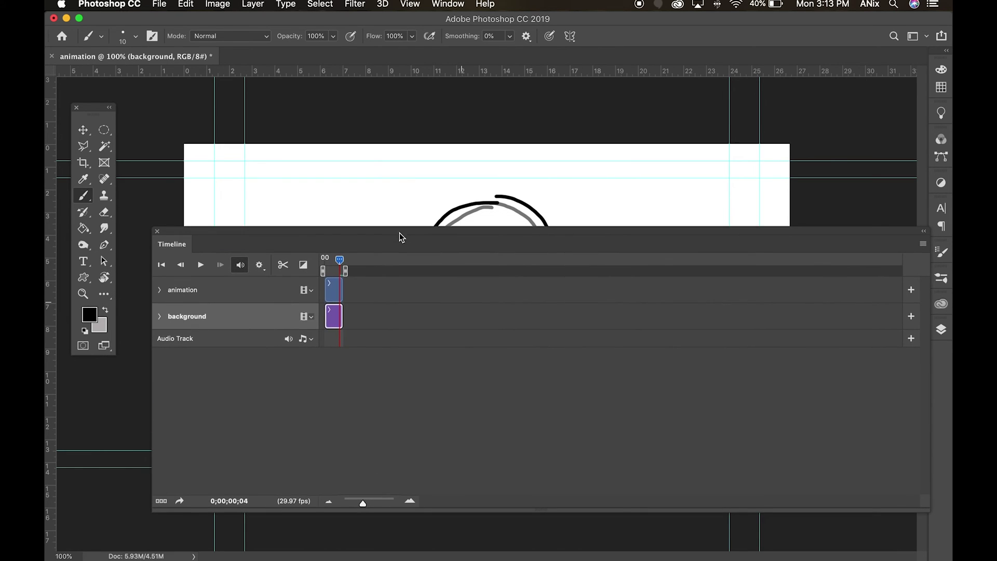
click(923, 244)
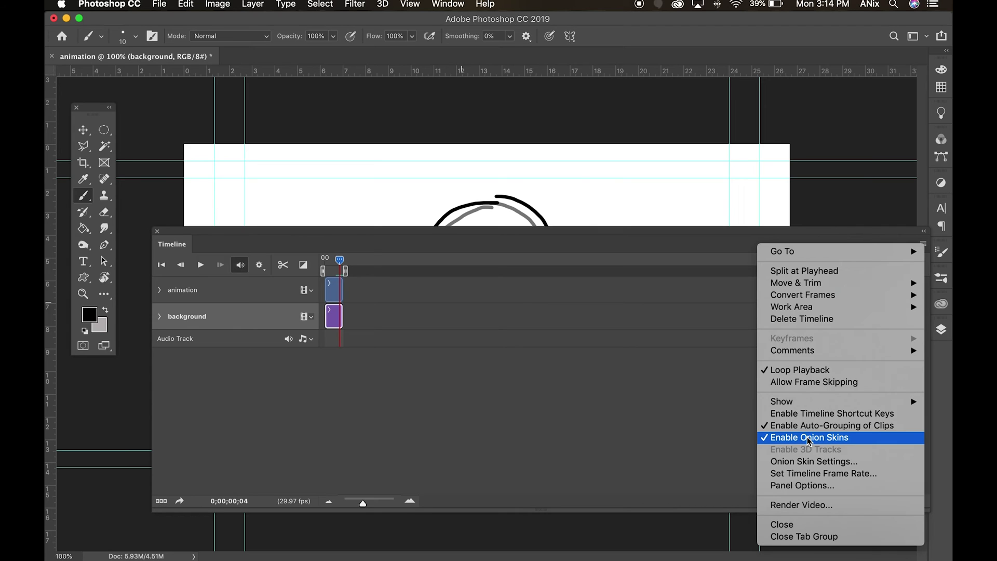
click(637, 256)
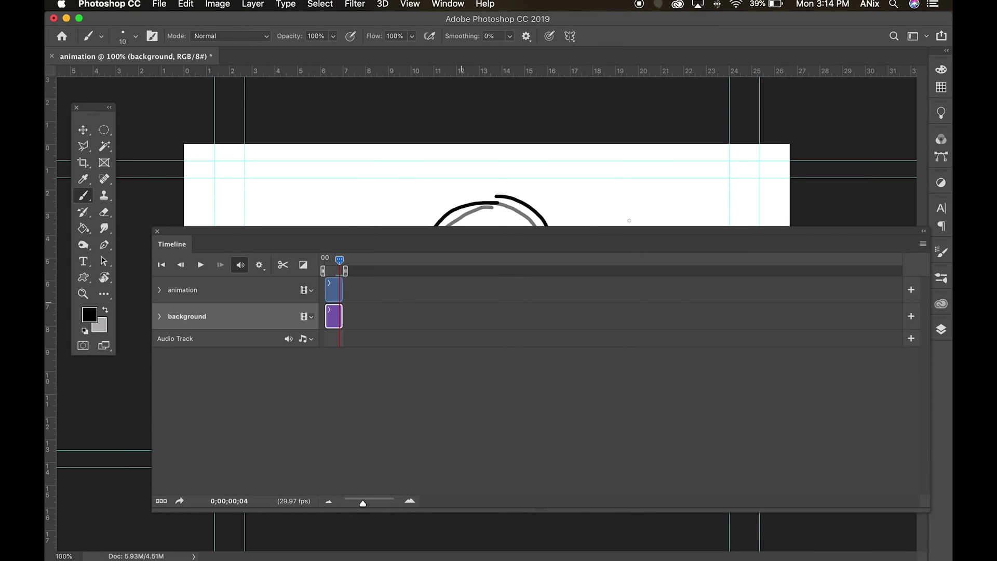
mouse_move(621, 232)
mouse_down()
mouse_move(624, 314)
mouse_move(618, 232)
mouse_up()
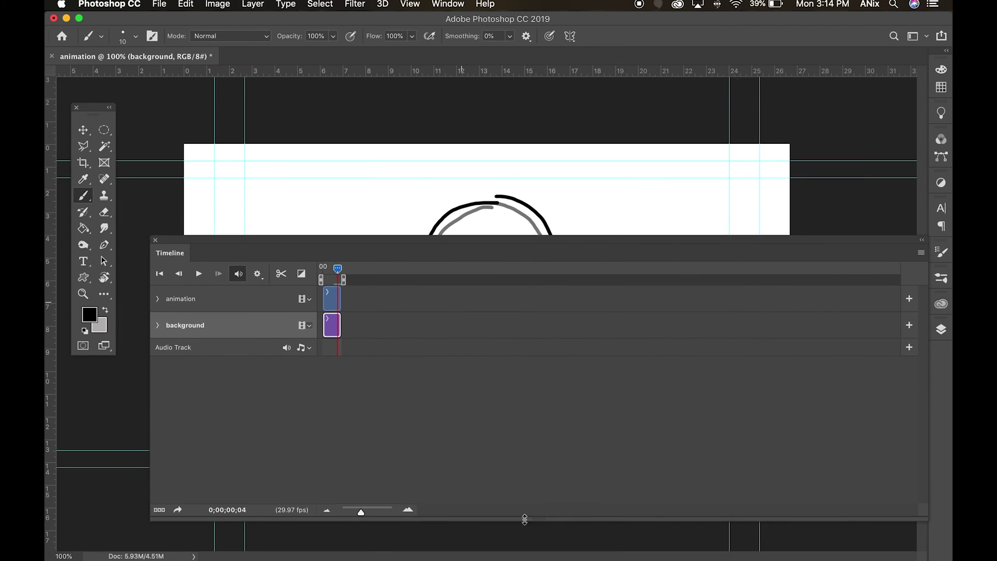
drag(525, 519, 522, 388)
drag(496, 242, 494, 439)
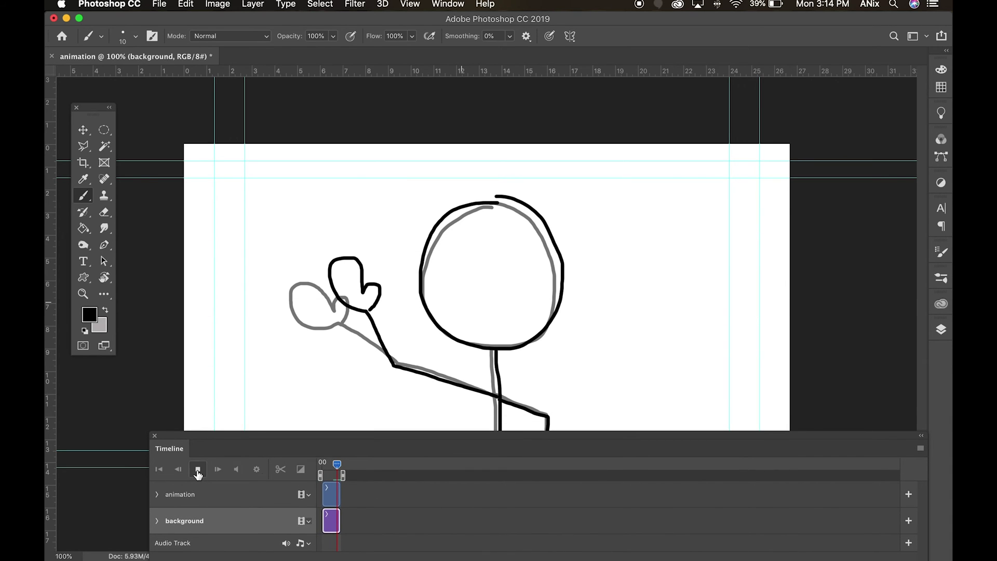
click(198, 470)
Stop playback and turn off Enable Onion Skins in the Timeline options
click(197, 470)
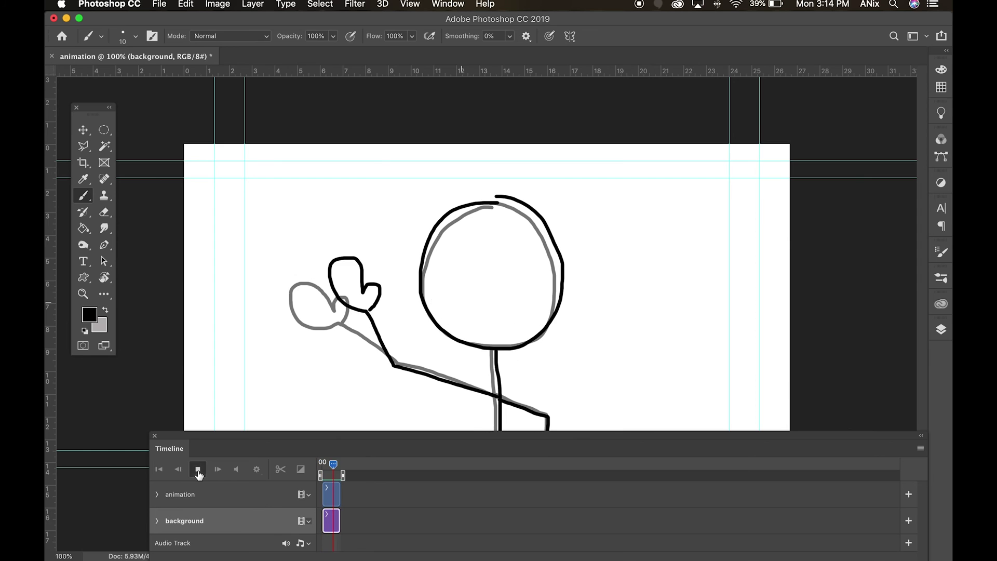
drag(487, 438, 459, 358)
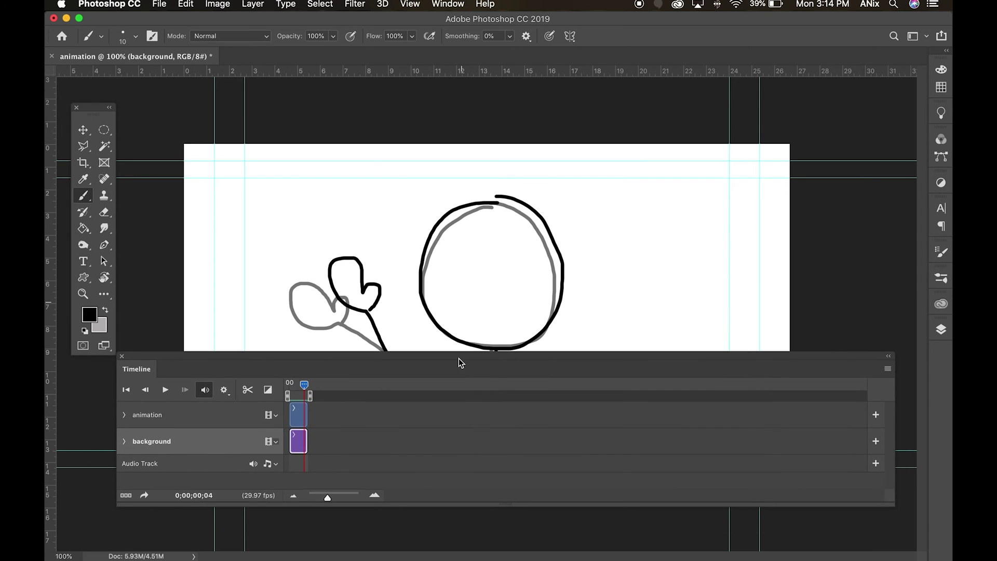
click(889, 368)
click(820, 453)
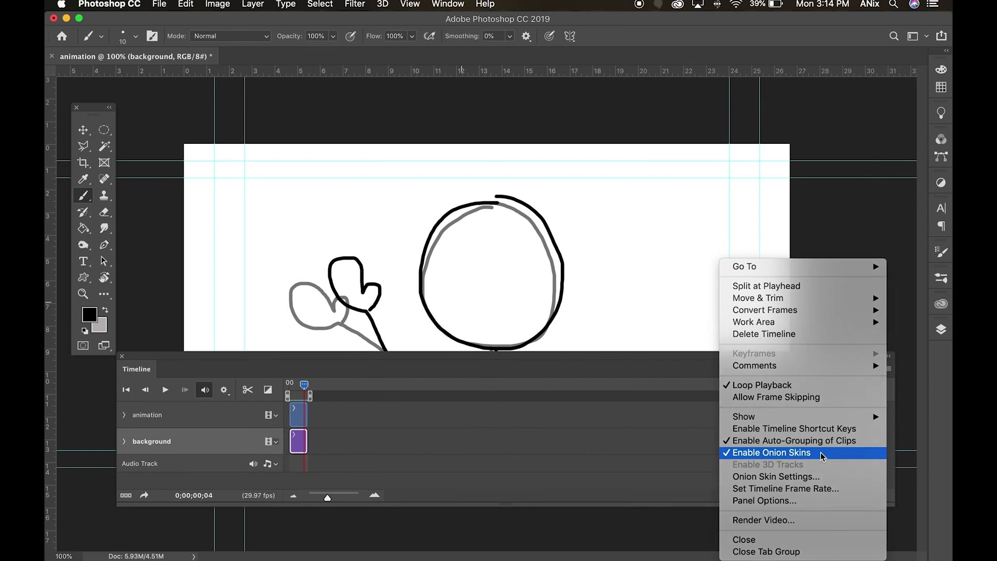
Play the loop as clean black frames without onion skins, then stop it
drag(563, 372, 611, 444)
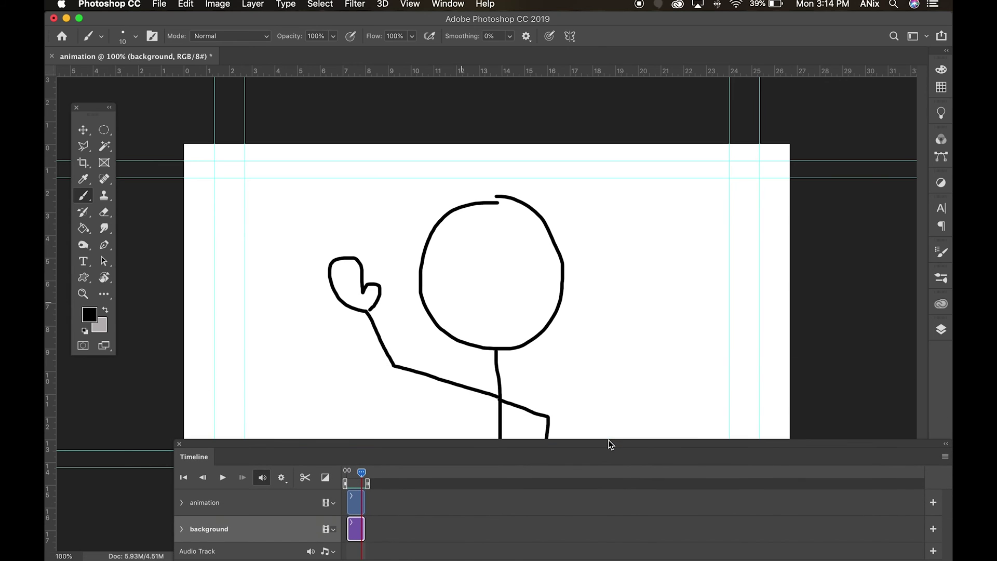
click(221, 478)
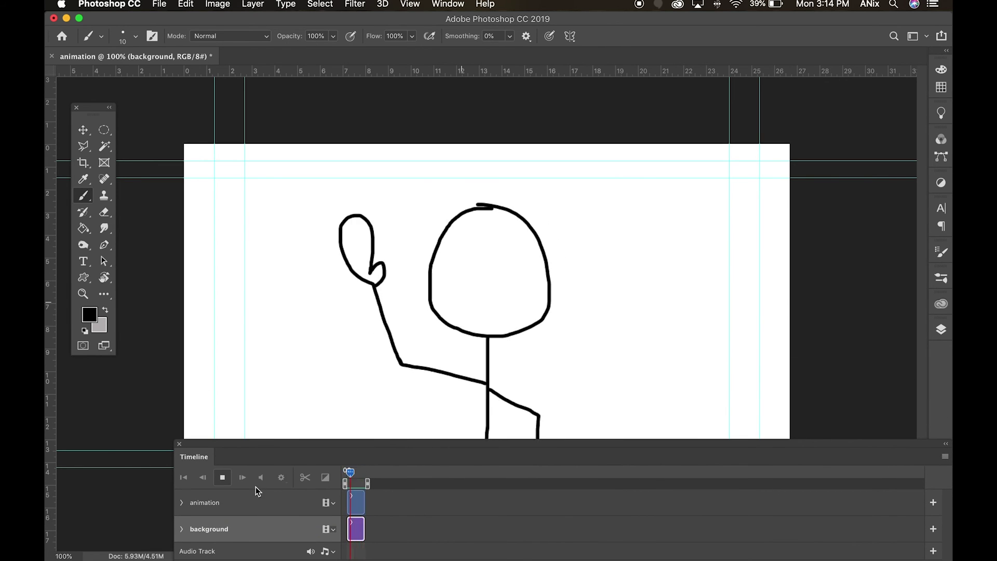
click(224, 481)
drag(297, 447, 267, 392)
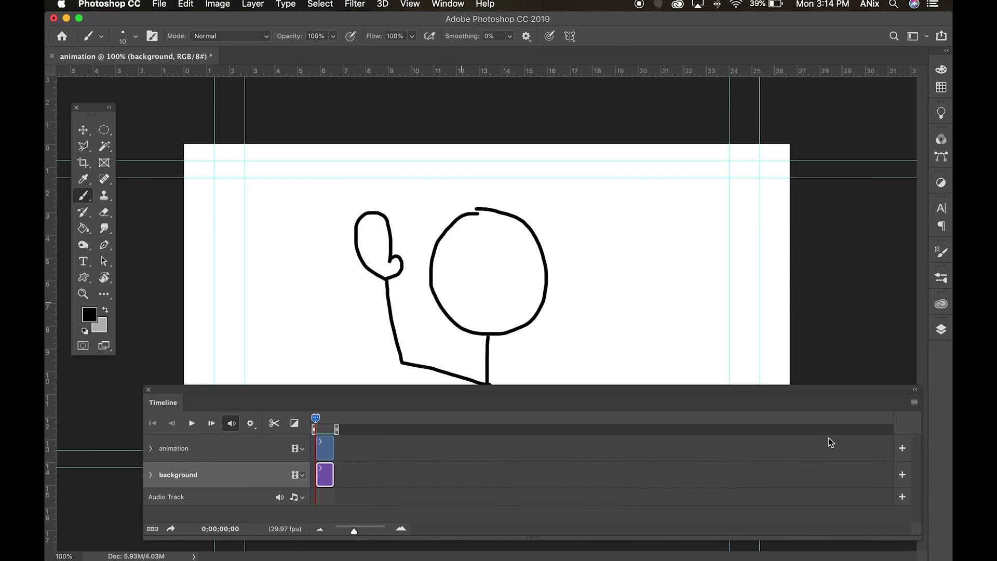
click(915, 402)
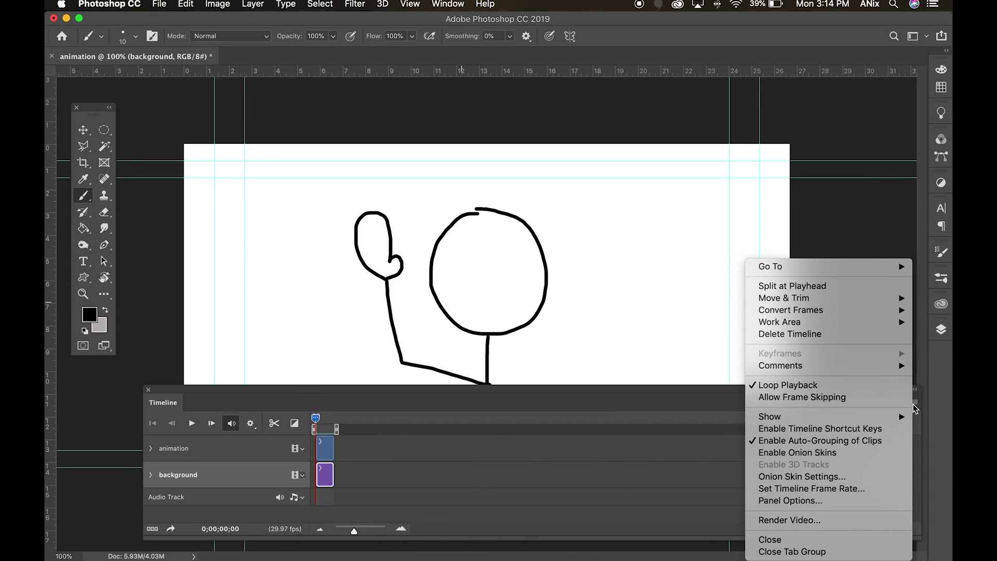
Change the Timeline frame rate from 29.97 to 50 fps
click(820, 488)
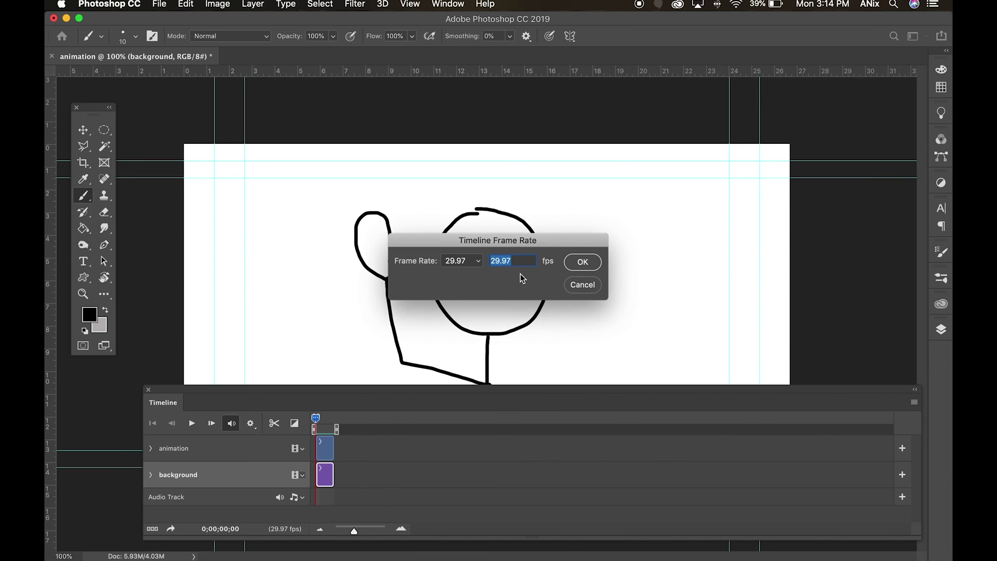
click(480, 261)
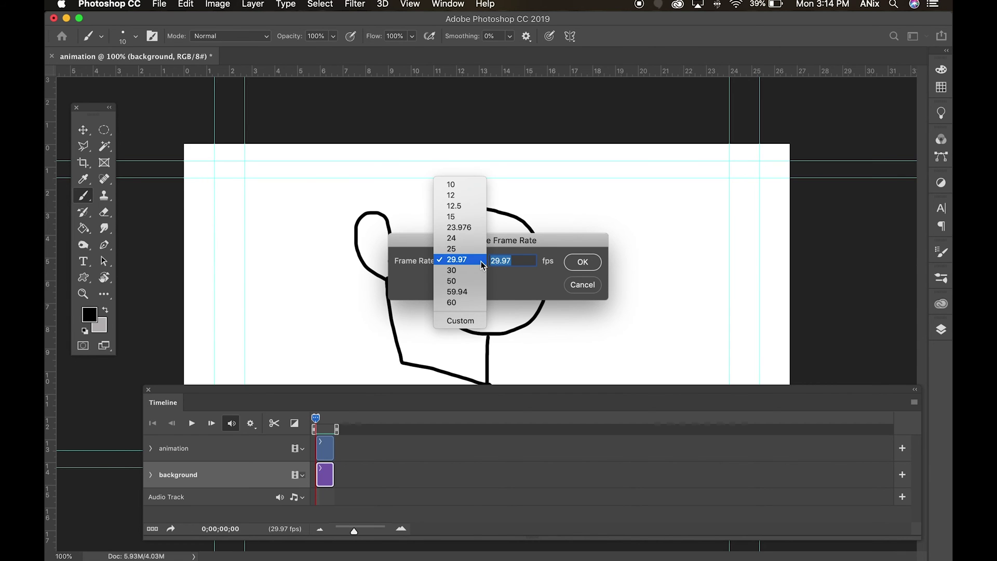
click(467, 232)
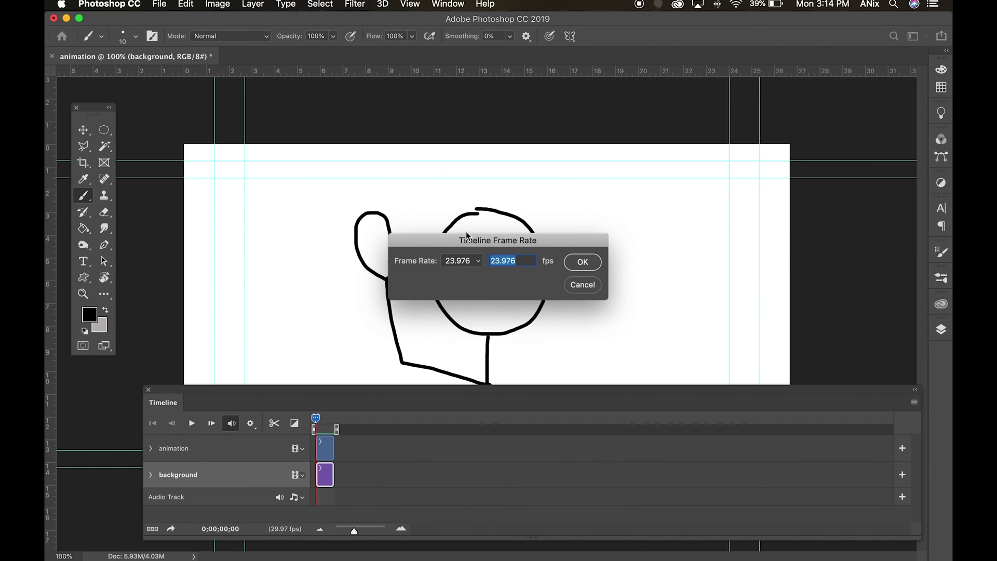
click(479, 262)
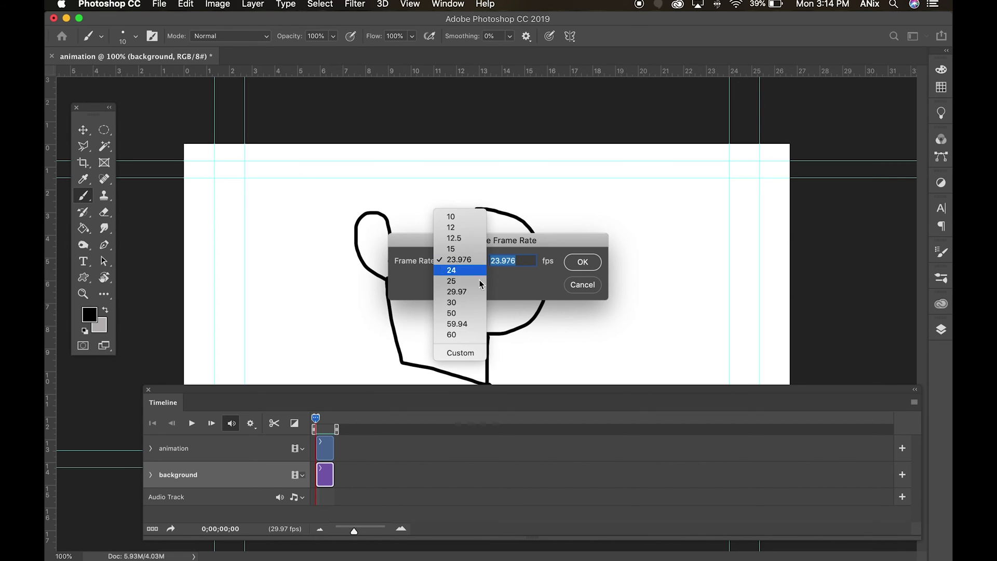
click(467, 313)
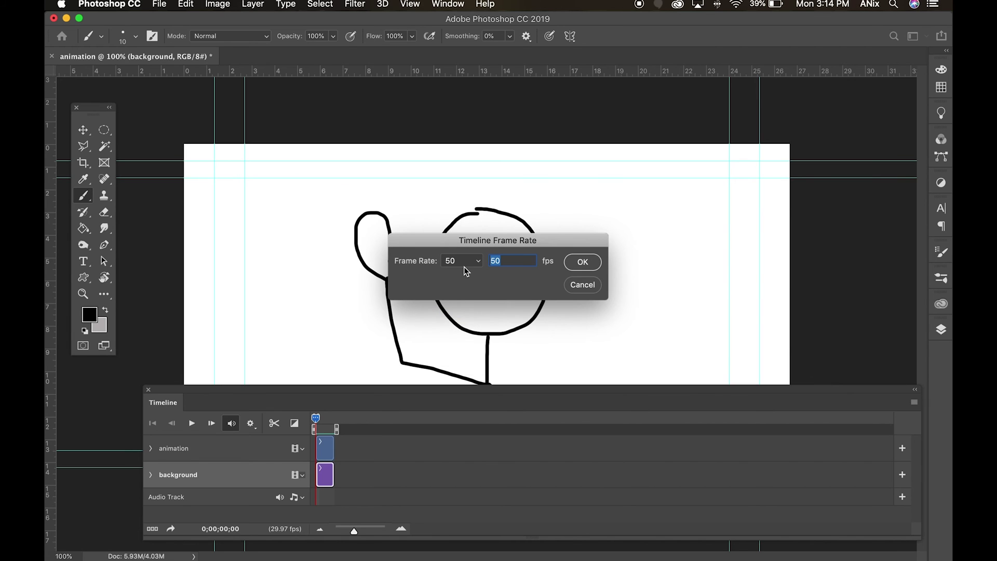
click(575, 267)
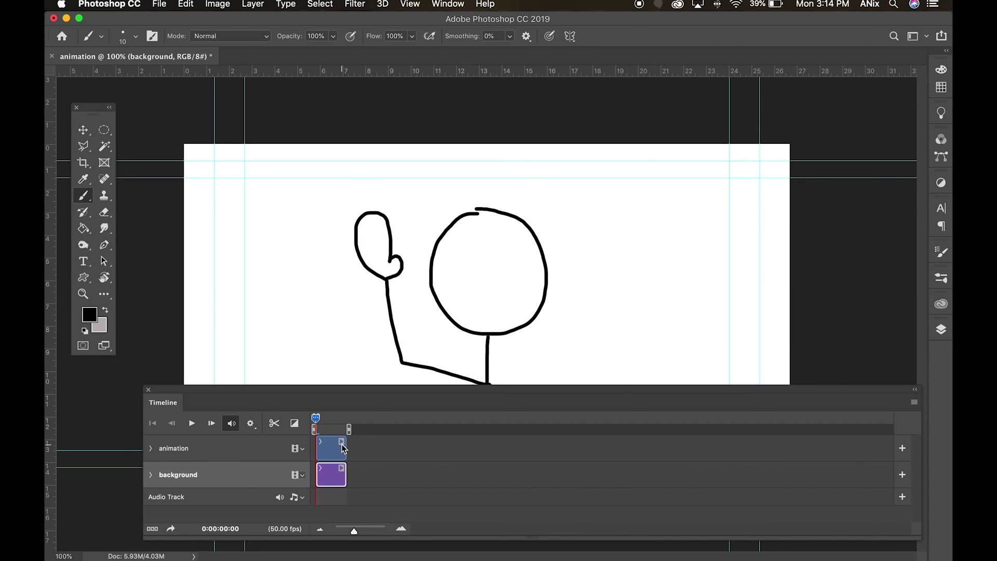
click(192, 428)
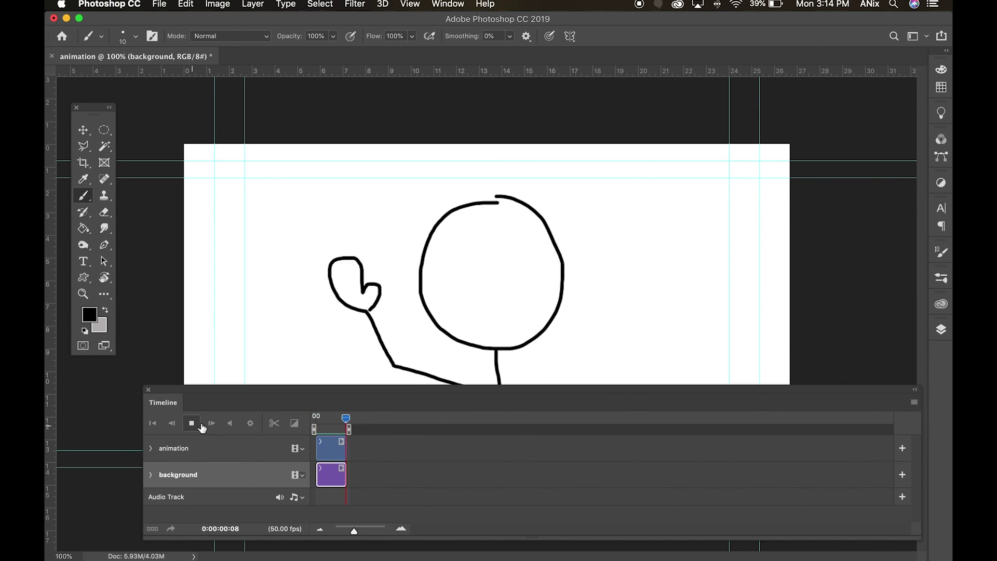
drag(317, 396, 314, 488)
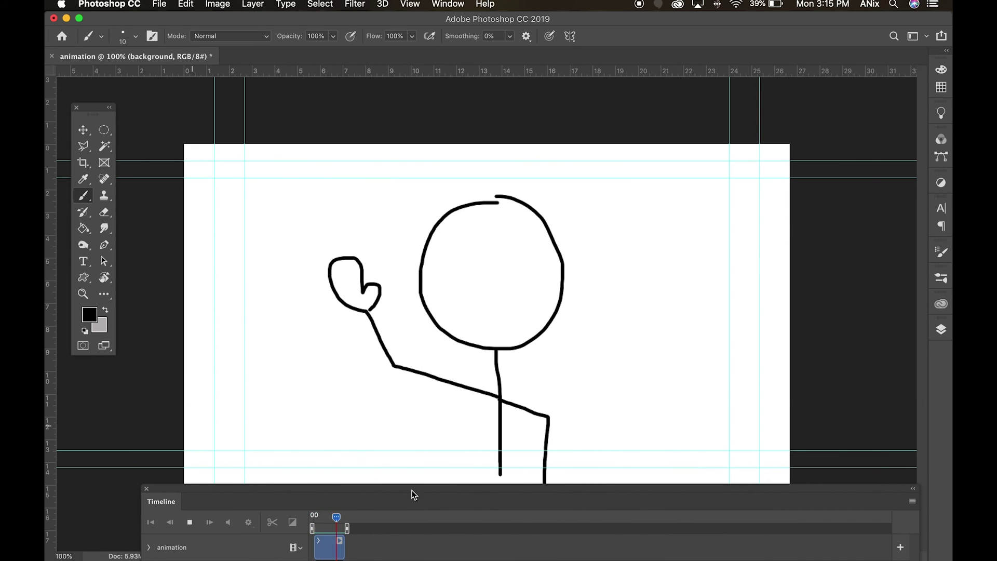
drag(416, 489, 423, 374)
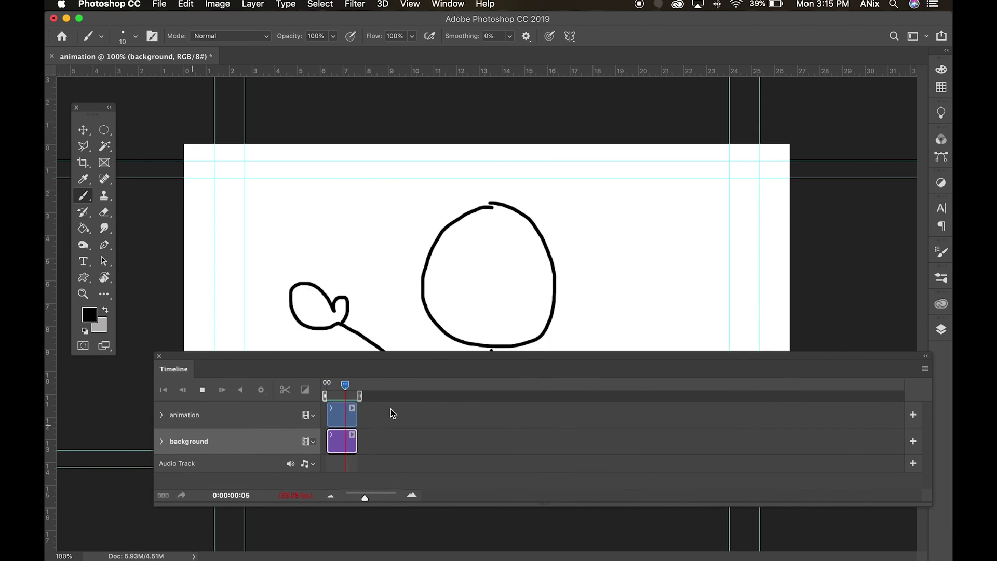
click(202, 390)
mouse_move(346, 384)
mouse_down()
mouse_move(327, 384)
mouse_move(357, 382)
mouse_move(324, 383)
mouse_up()
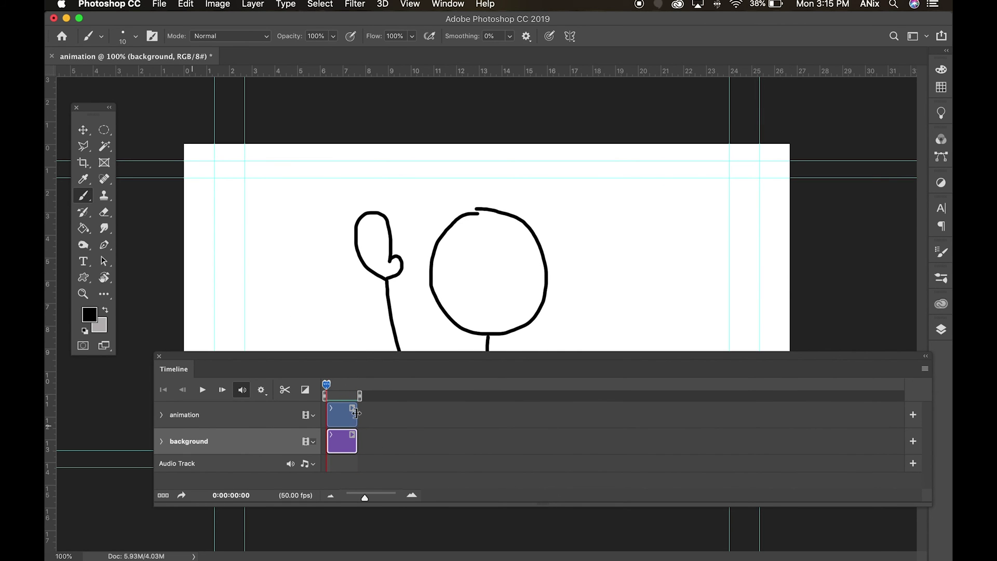
drag(345, 440, 361, 460)
drag(474, 358, 471, 462)
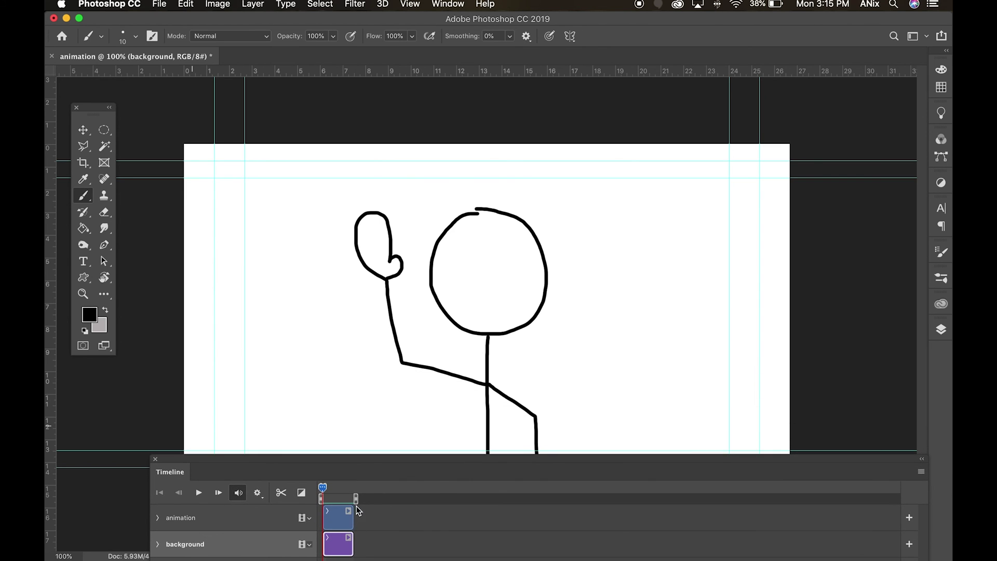
Expand the Timeline tracks and zoom in to show individual frames 01f to 08f
drag(374, 463, 374, 380)
drag(364, 516, 404, 519)
drag(465, 381, 471, 476)
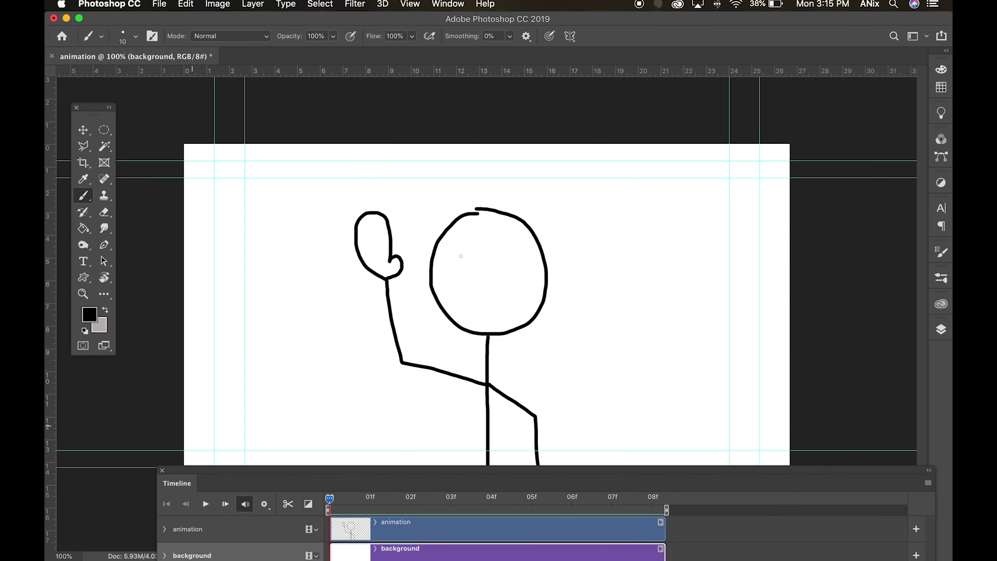
Paint two round eyes inside the stick figure's head and move to frame 01f
mouse_move(467, 250)
mouse_down()
mouse_move(462, 264)
mouse_move(478, 255)
mouse_move(465, 252)
mouse_move(504, 265)
mouse_move(522, 255)
mouse_move(512, 251)
mouse_up()
click(357, 496)
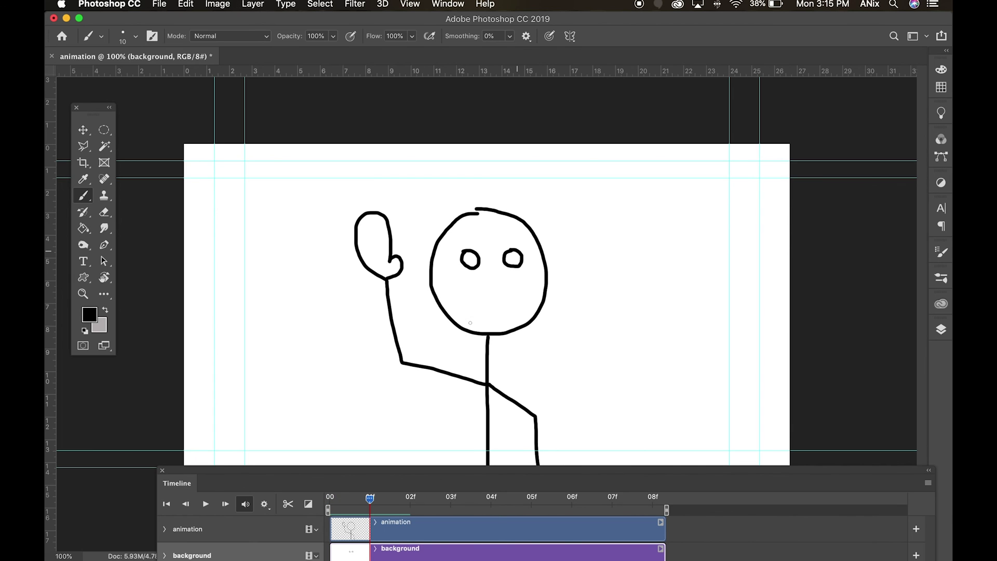
click(929, 485)
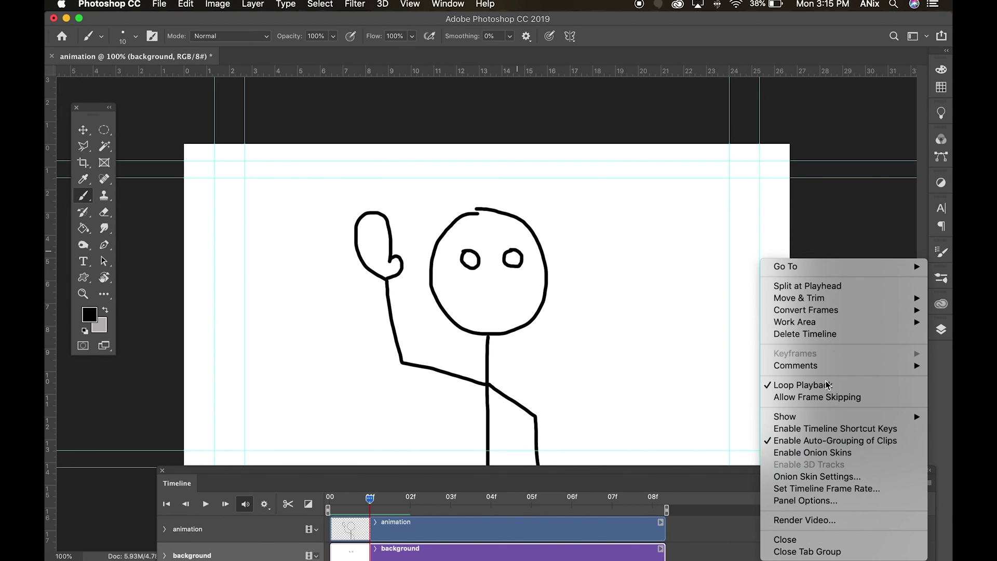
Turn on onion skins, scribble an eye on frame 01f, then undo the eye strokes
click(826, 454)
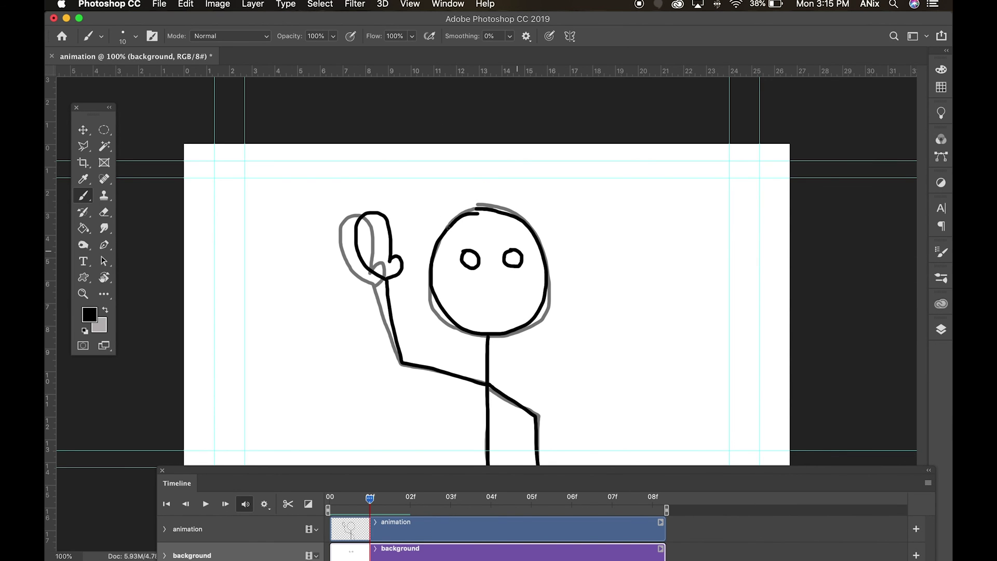
click(331, 498)
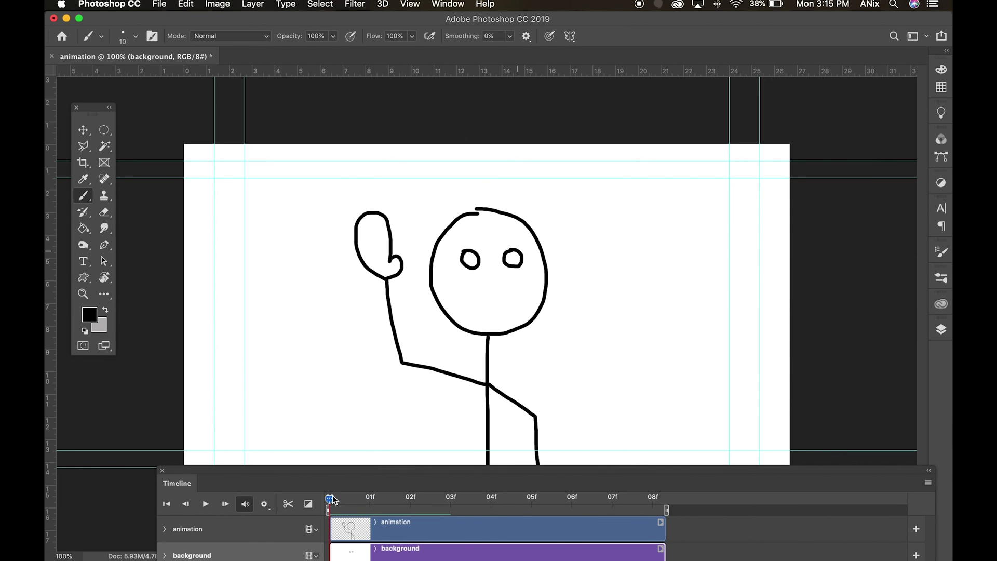
click(377, 503)
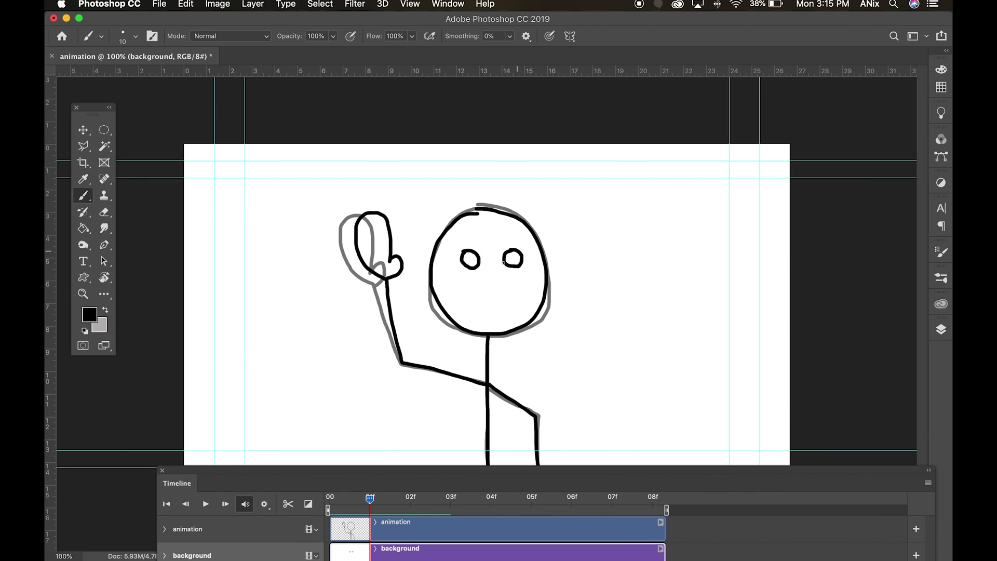
mouse_move(477, 255)
mouse_down()
mouse_move(461, 260)
mouse_move(521, 263)
mouse_move(510, 256)
mouse_up()
drag(371, 501, 411, 506)
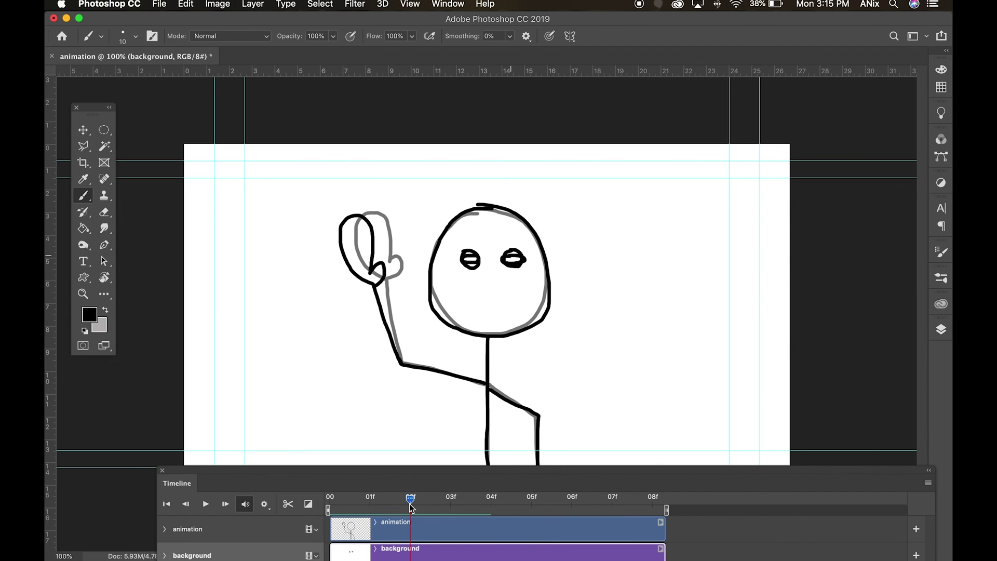
key(super+alt+z)
key(super+alt+z)
key(super+alt+z)
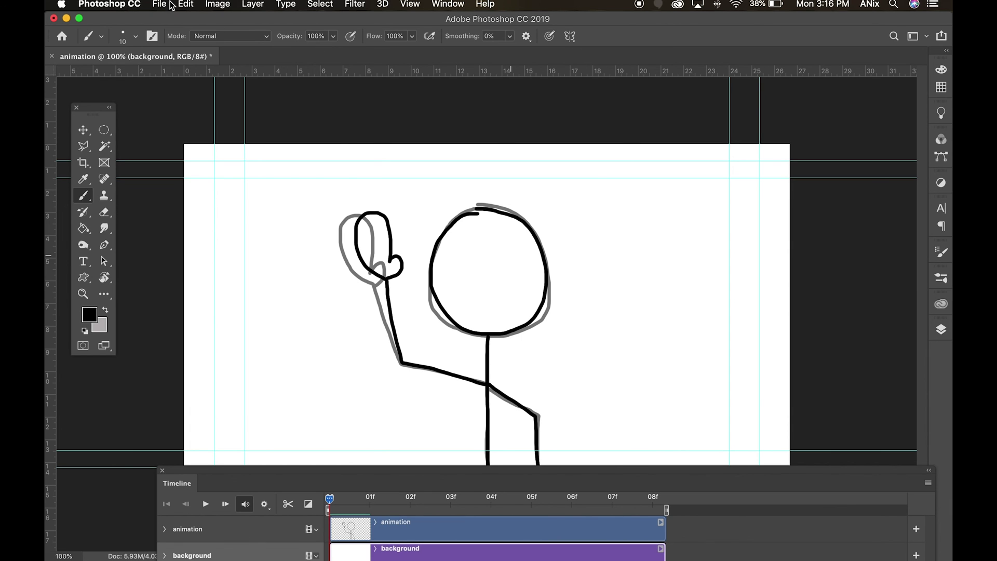
Add a new blank video layer, Layer 1, via Layer > Video Layers
click(226, 6)
mouse_move(253, 5)
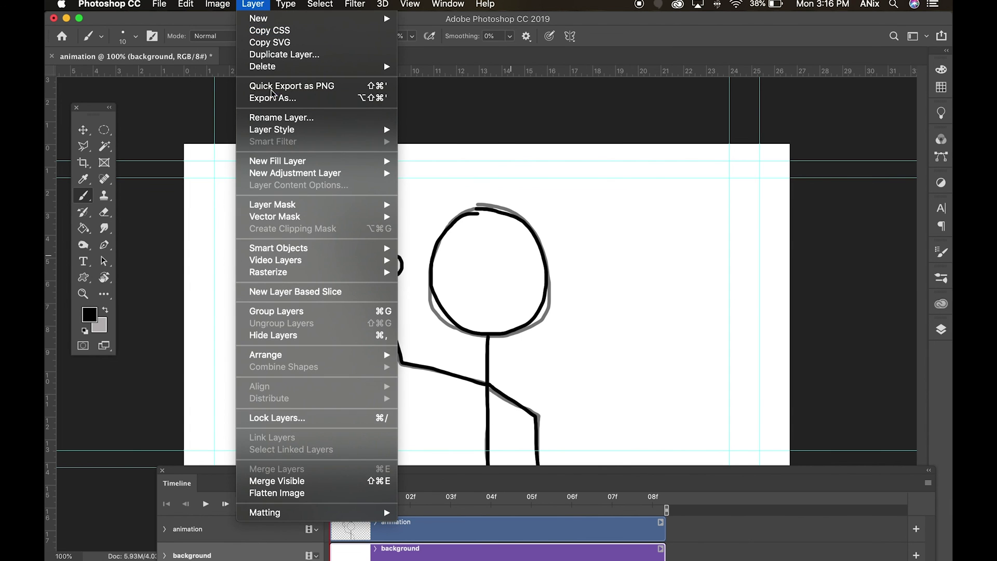
mouse_move(280, 263)
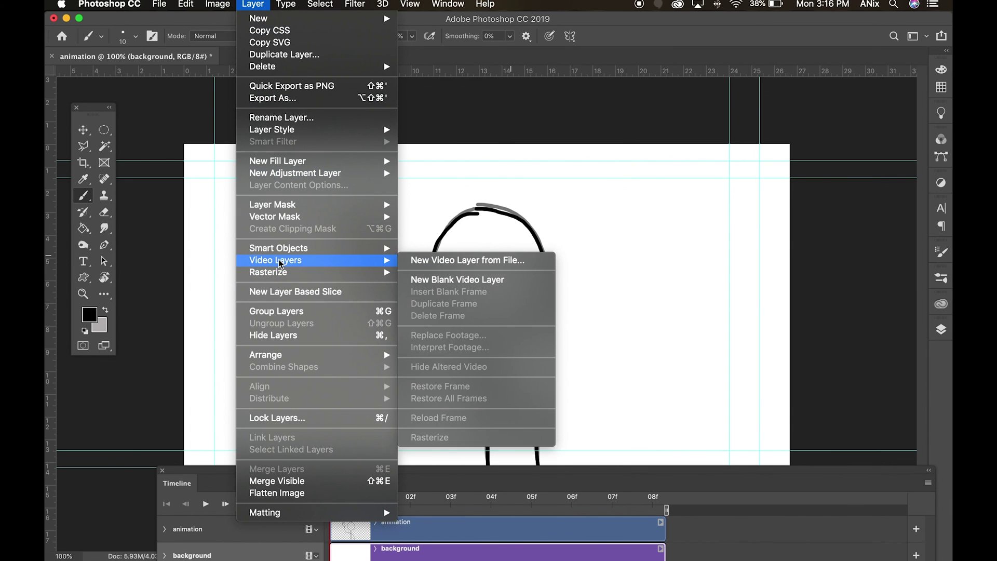
click(473, 279)
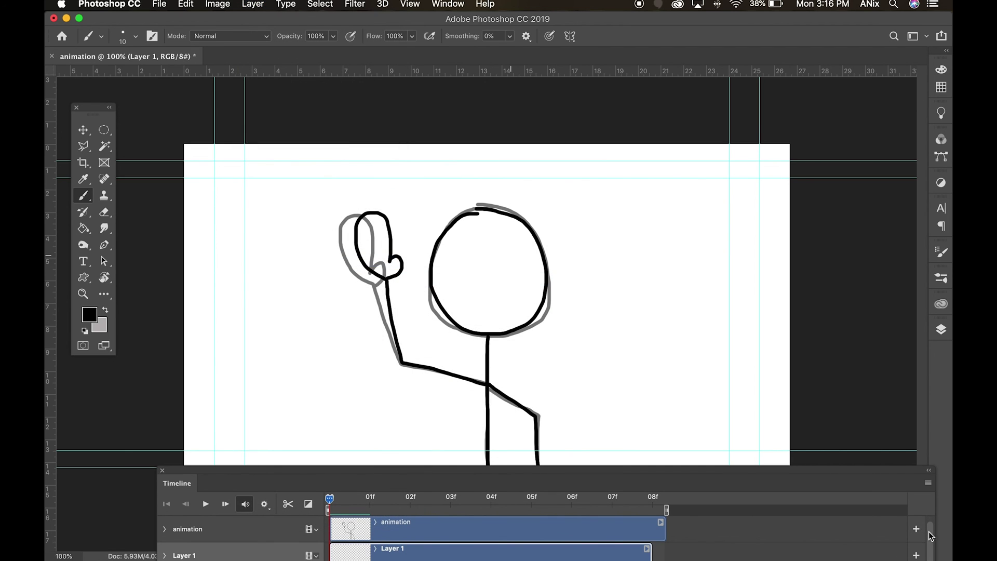
Paint open eyes on frame 00, half-closed on 01f and shut on 02f
scroll(930, 535, down, 1)
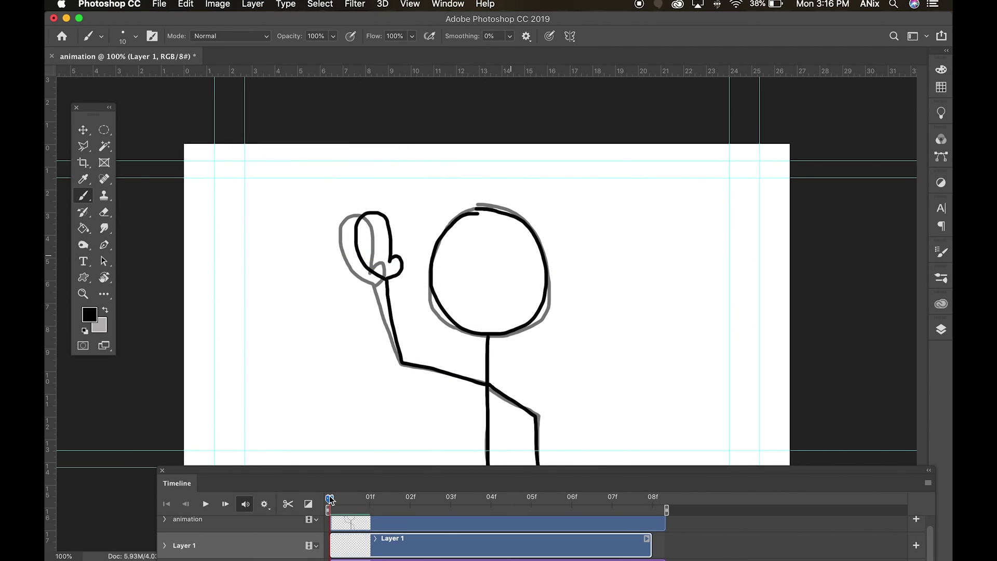
mouse_move(468, 240)
mouse_down()
mouse_move(499, 243)
mouse_move(500, 260)
mouse_move(516, 255)
mouse_move(498, 242)
mouse_up()
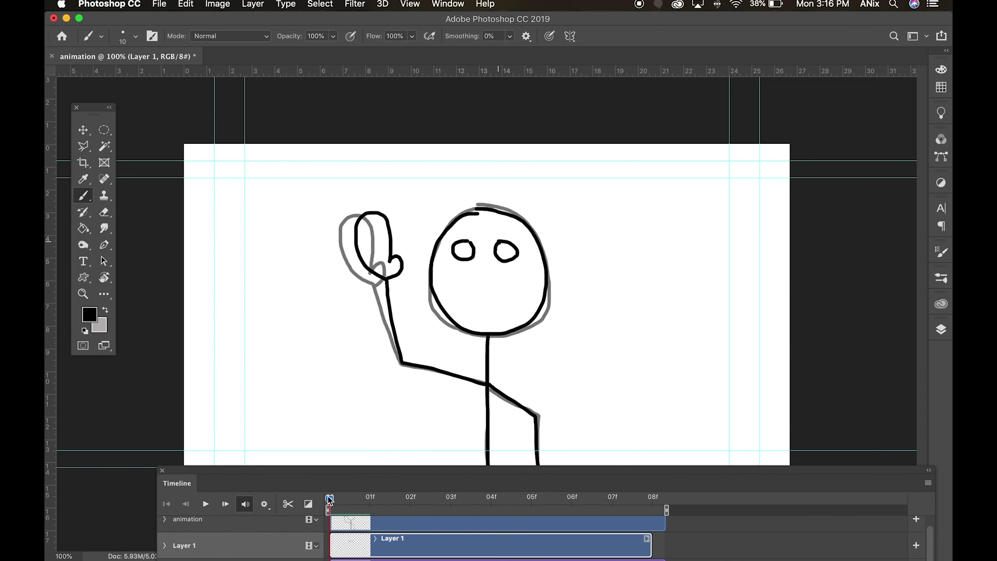
click(370, 499)
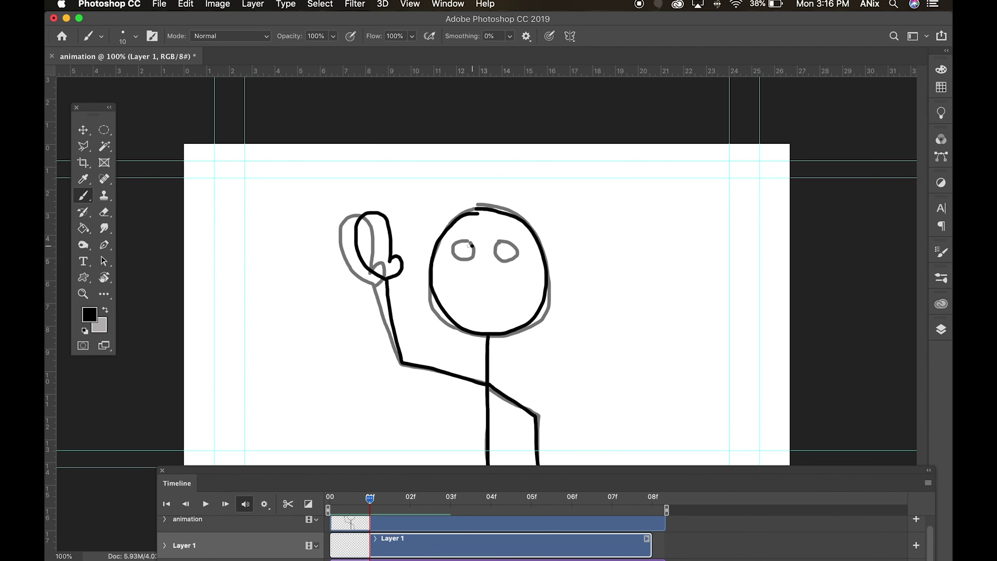
mouse_move(471, 246)
mouse_down()
mouse_move(454, 255)
mouse_move(521, 255)
mouse_move(497, 246)
mouse_up()
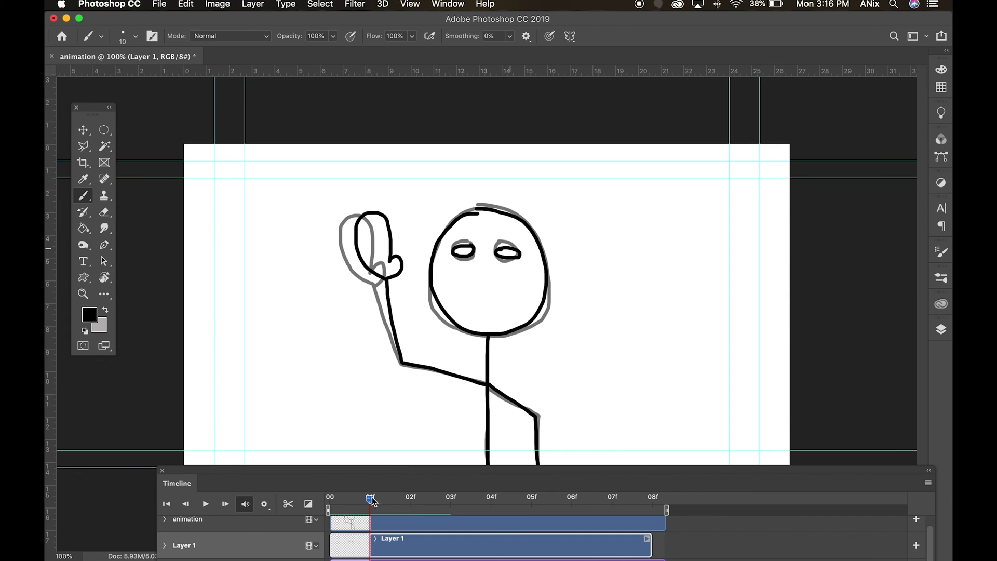
drag(372, 500, 410, 499)
drag(451, 254, 519, 253)
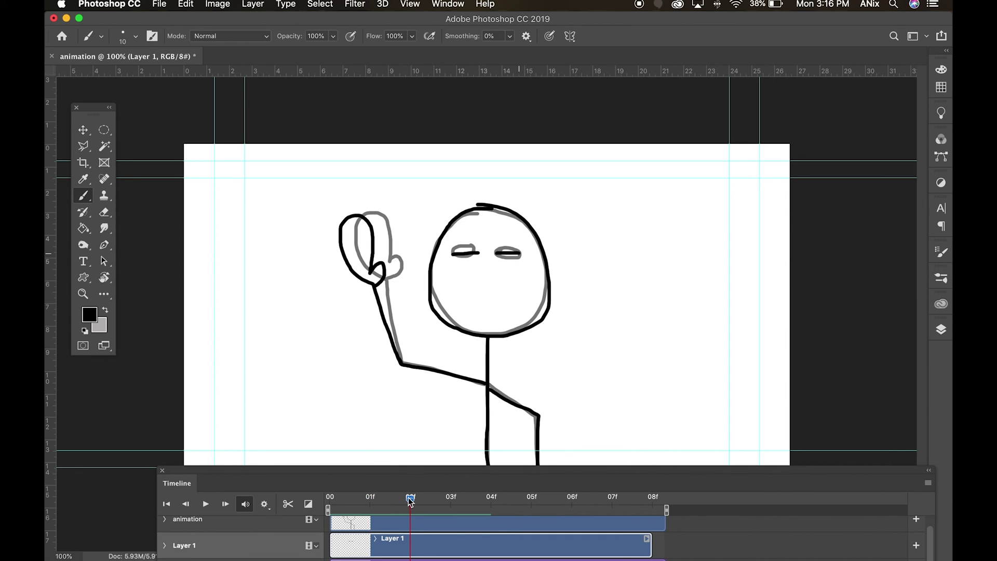
mouse_move(410, 498)
mouse_down()
mouse_move(338, 501)
mouse_move(412, 506)
mouse_up()
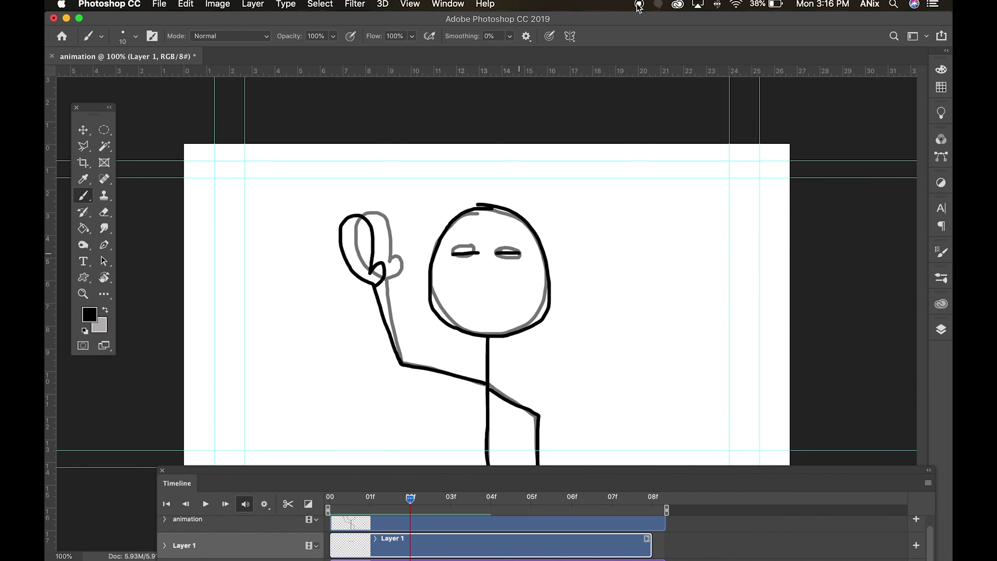